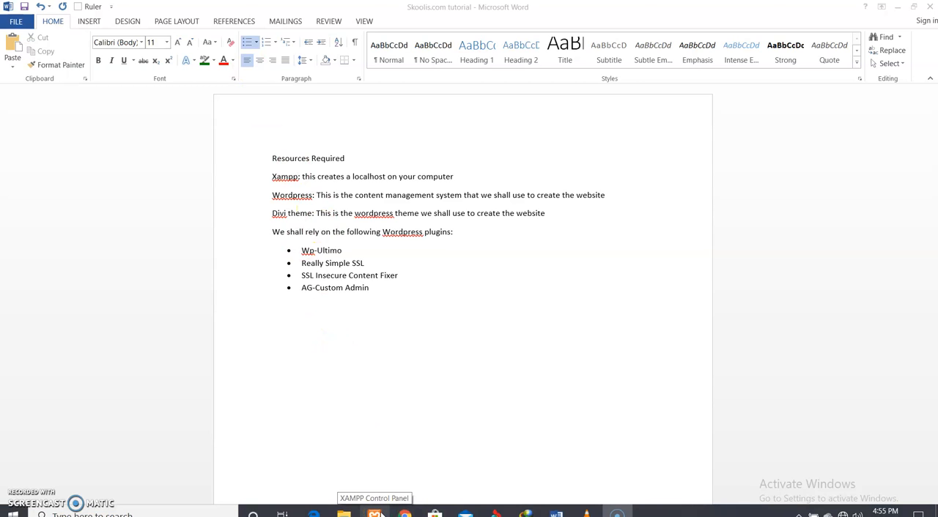
Open the XAMPP Control Panel and stop the Apache, MySQL and FileZilla modules
click(377, 514)
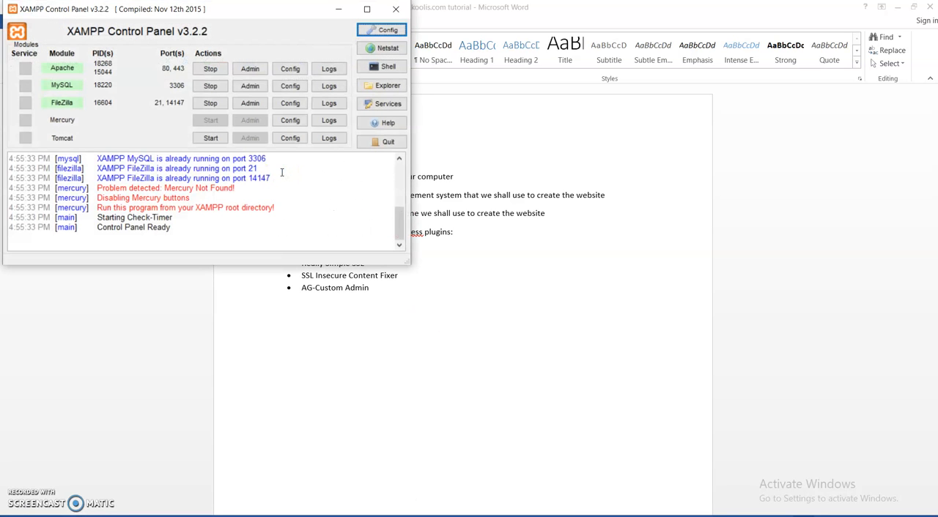
click(210, 68)
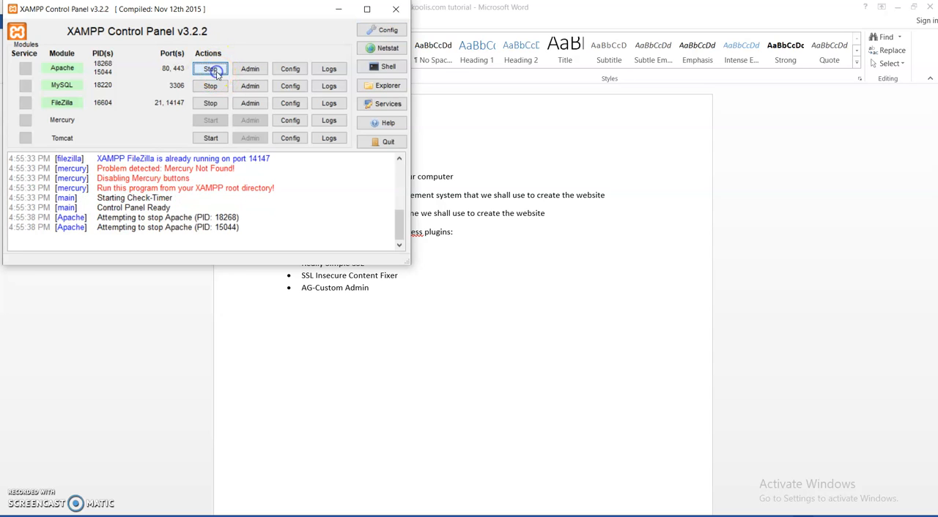
click(210, 86)
click(210, 102)
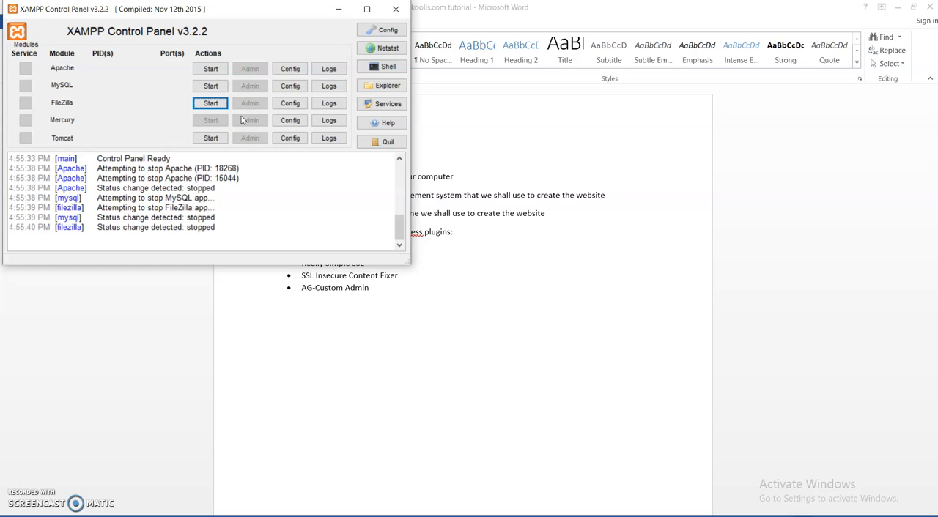
Start the Apache, MySQL and FileZilla modules, and minimize the XAMPP Control Panel
click(211, 73)
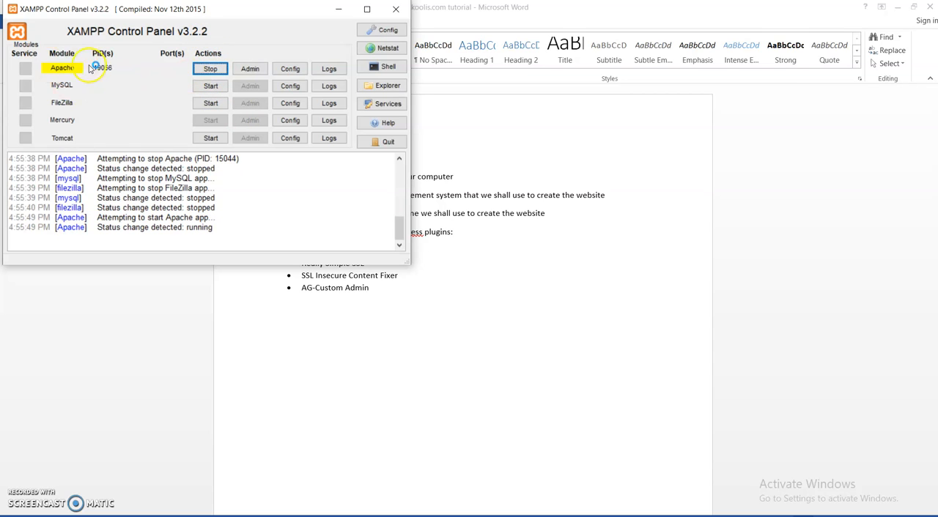
click(213, 87)
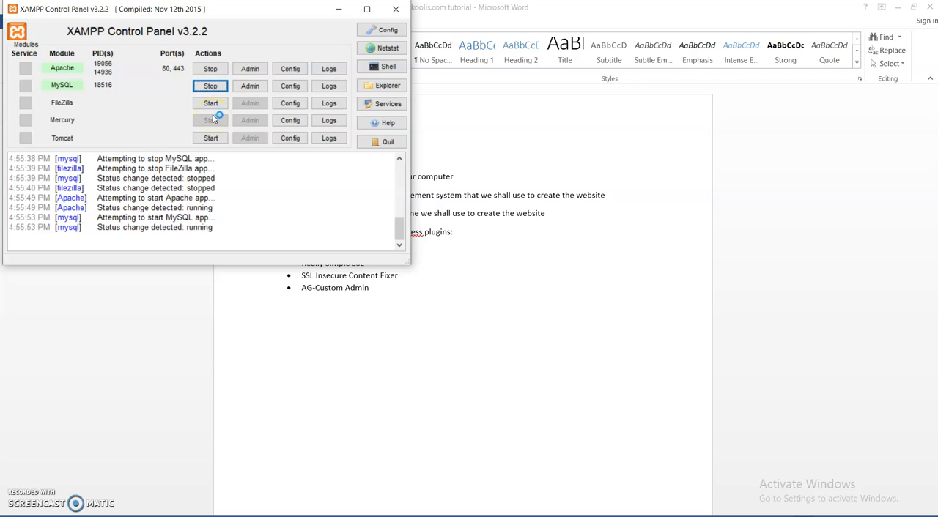
click(211, 103)
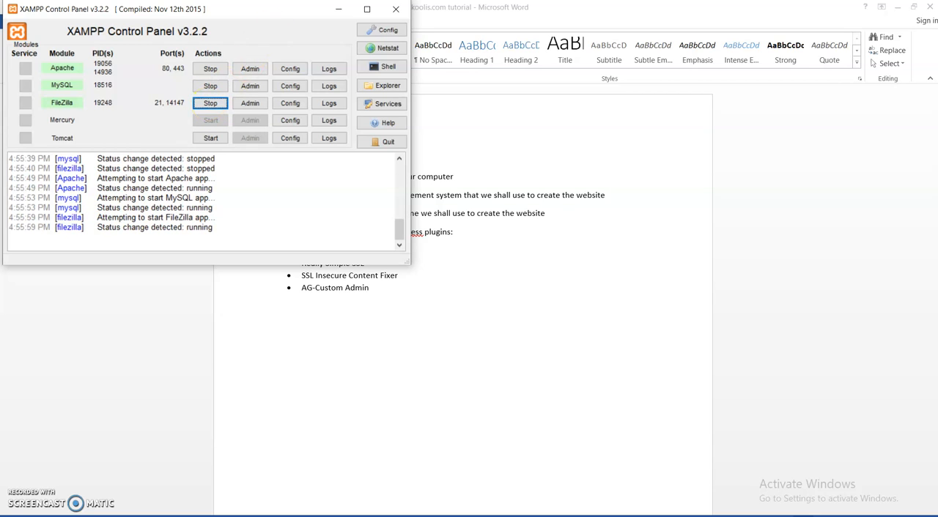
click(338, 9)
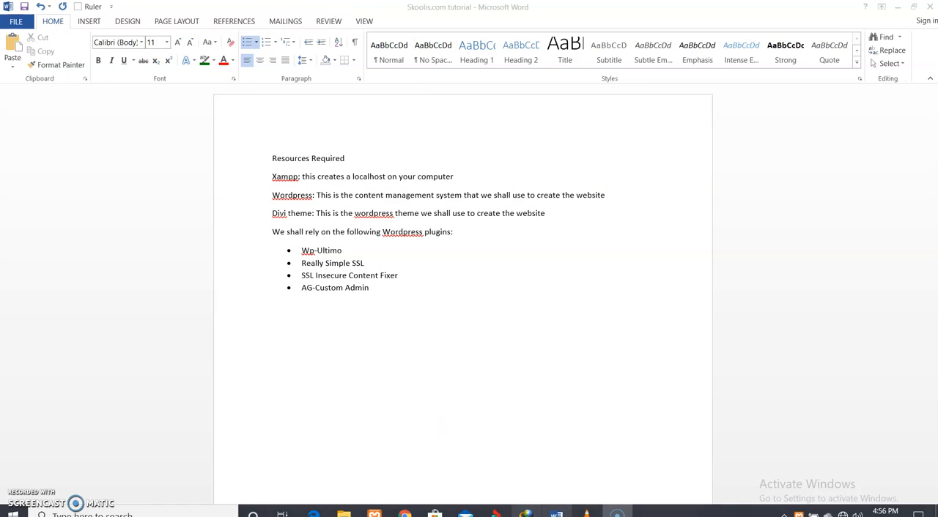
Switch to the xampp folder in File Explorer and open its htdocs folder
mouse_move(344, 515)
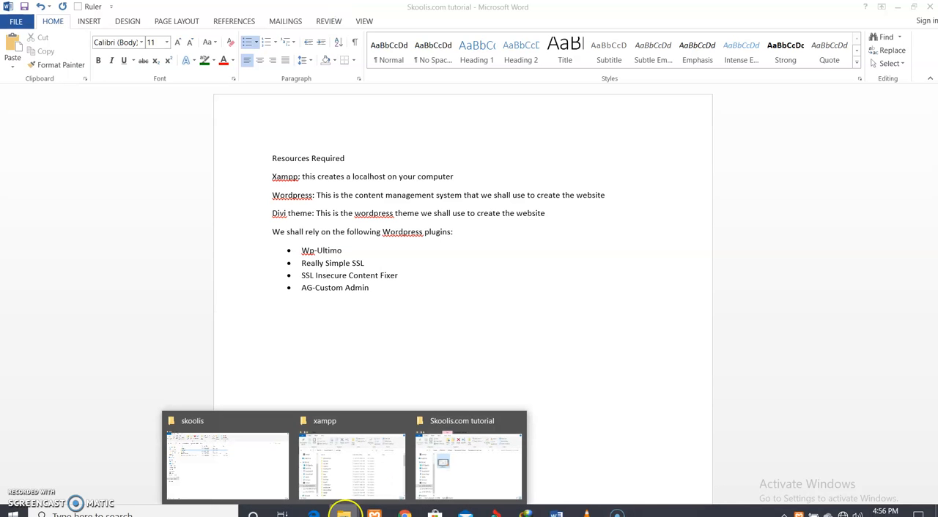
mouse_move(376, 473)
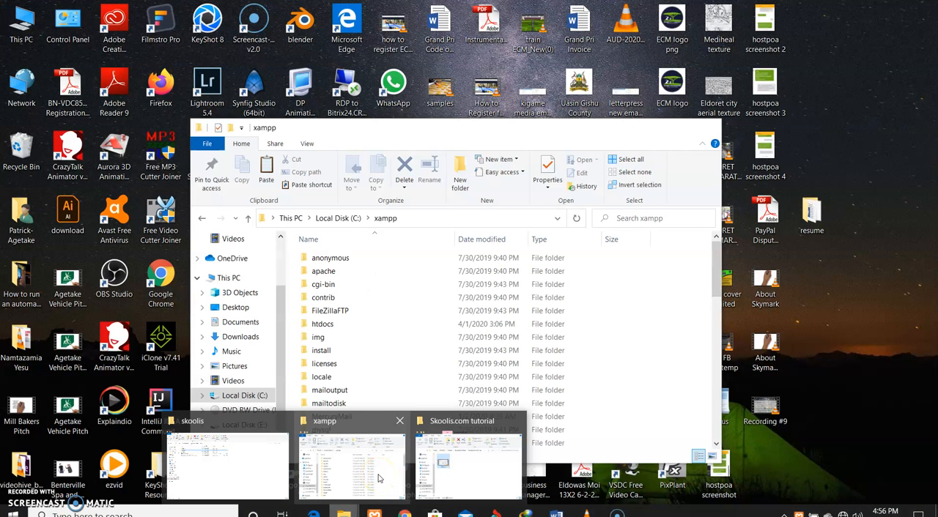
click(378, 478)
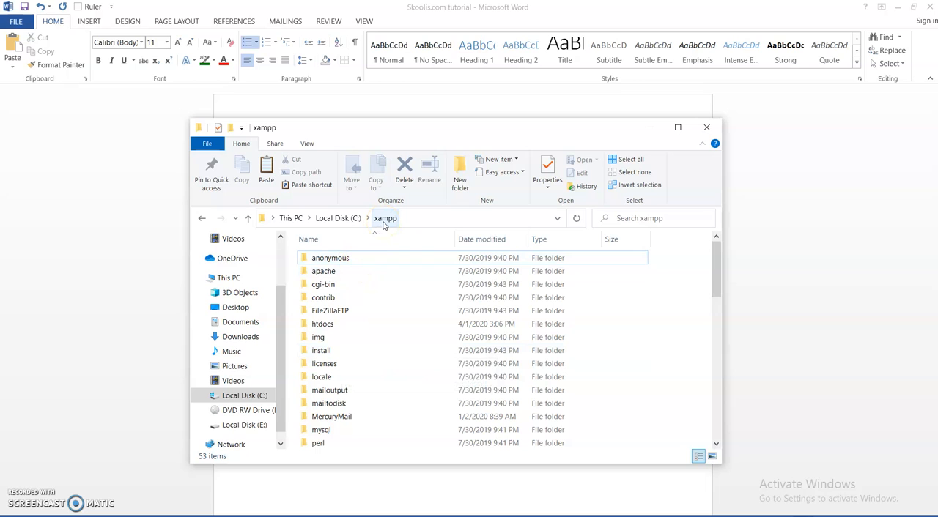
click(325, 324)
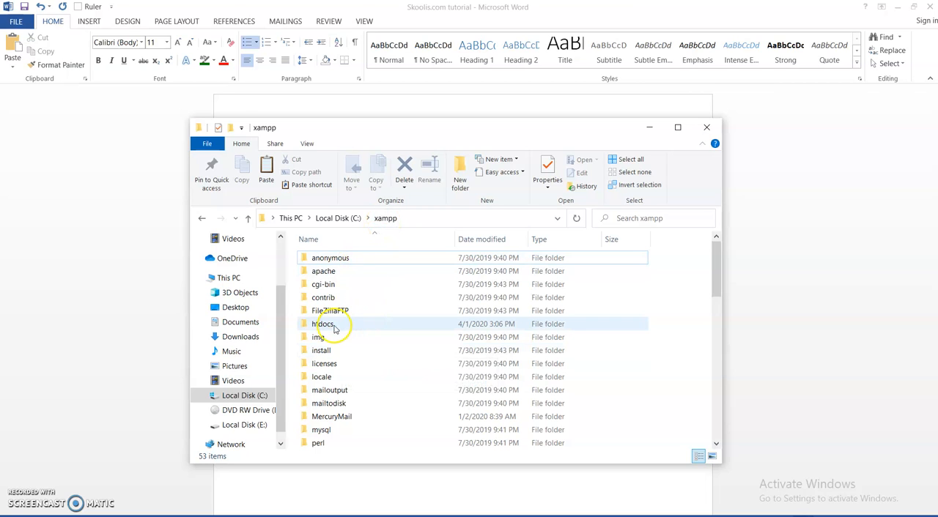
double_click(324, 325)
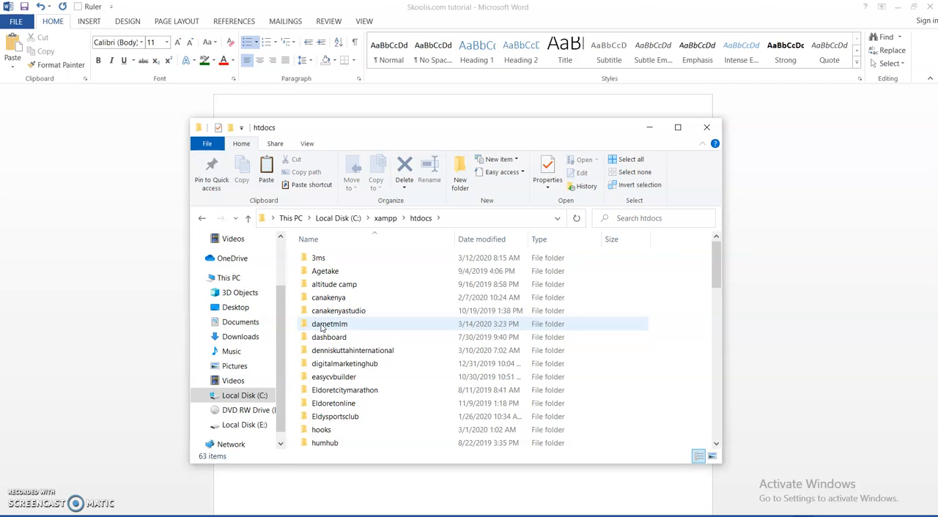
Create a new folder named skoolo inside htdocs
scroll(396, 335, down, 3)
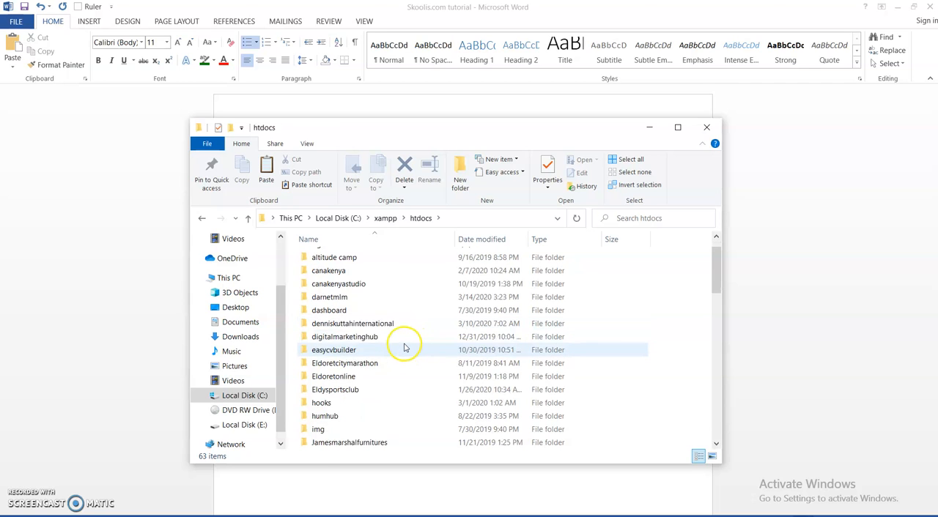
scroll(342, 382, down, 4)
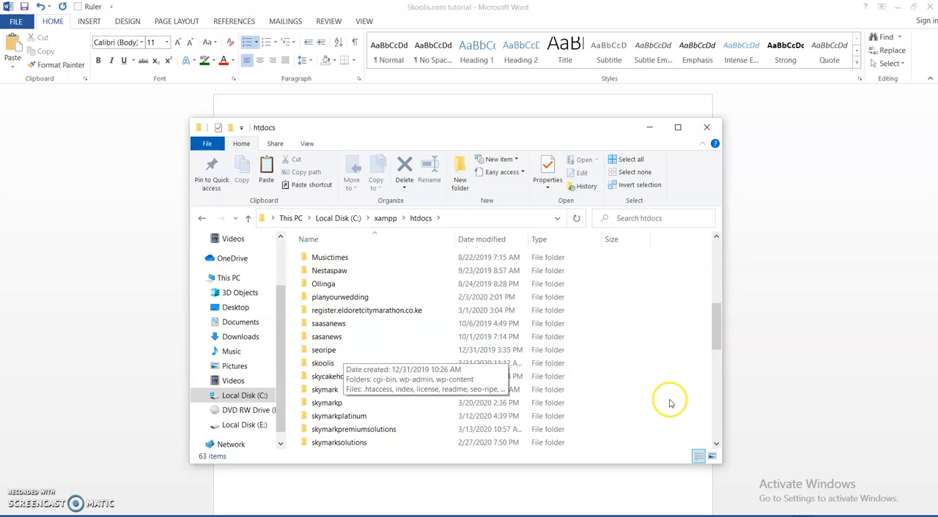
right_click(637, 374)
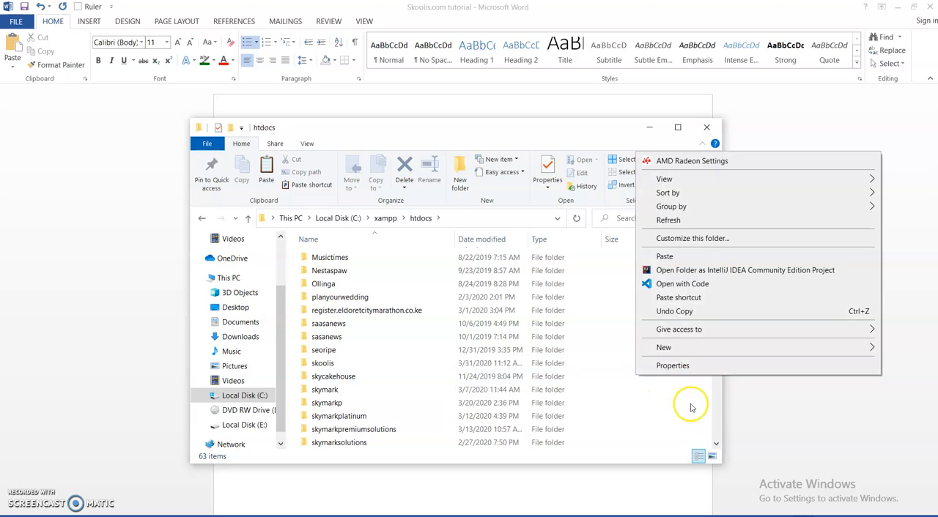
mouse_move(688, 347)
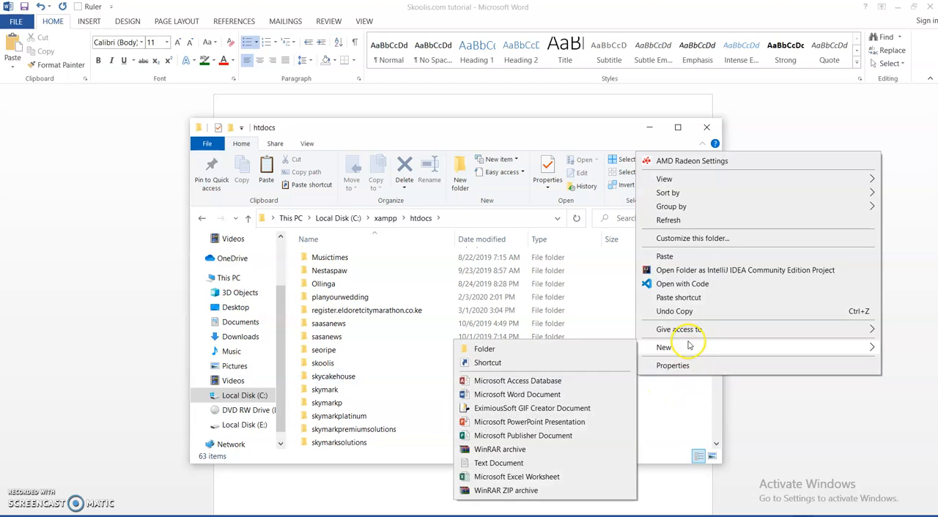
click(516, 350)
text(skoolo)
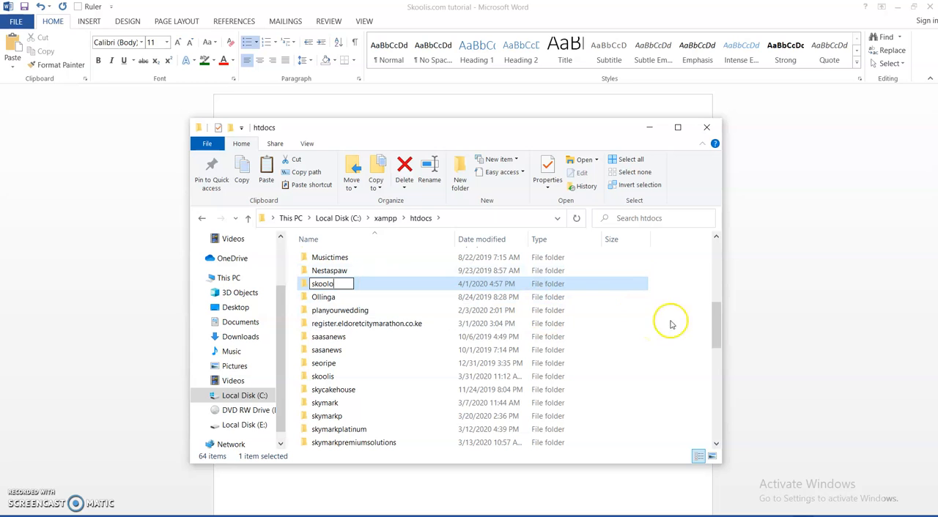
click(342, 276)
Copy the wordpress-5.1.1 ZIP archive from htdocs into the skoolo folder
drag(715, 326, 720, 423)
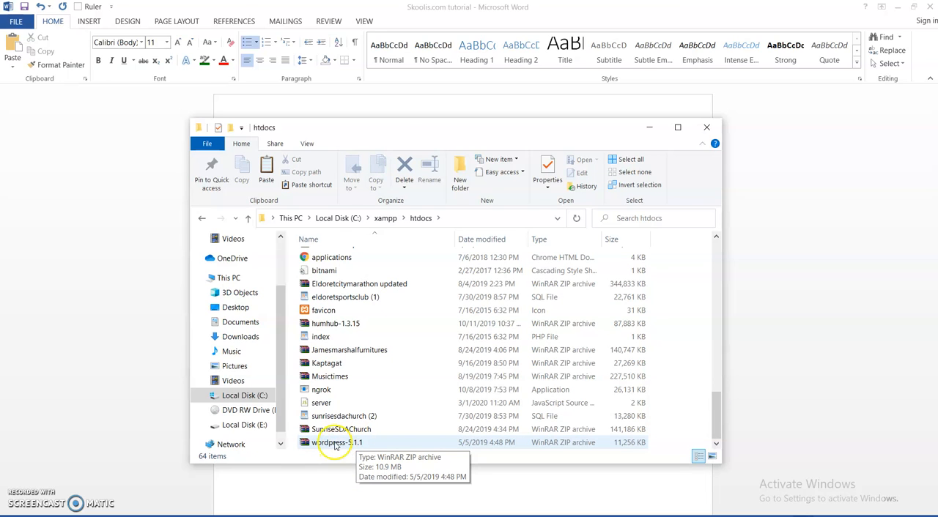
click(328, 443)
right_click(333, 444)
click(396, 369)
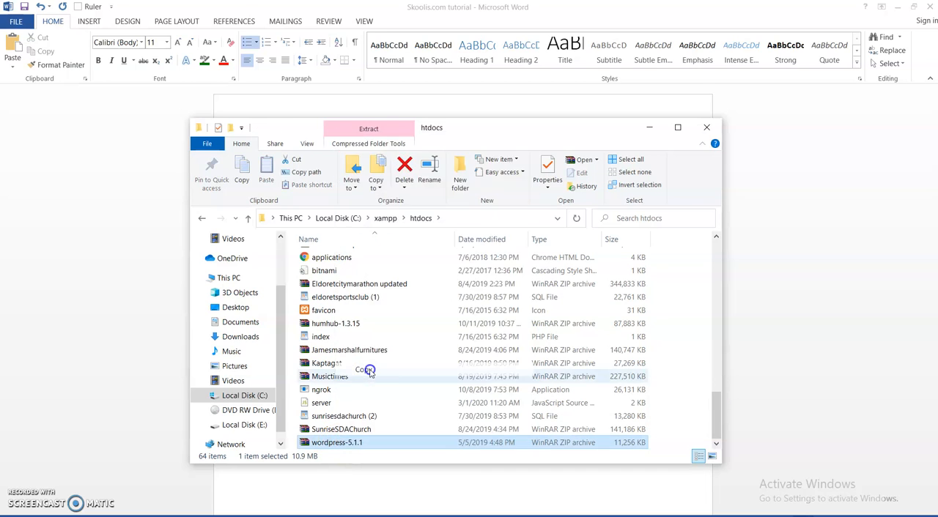
drag(715, 421, 713, 308)
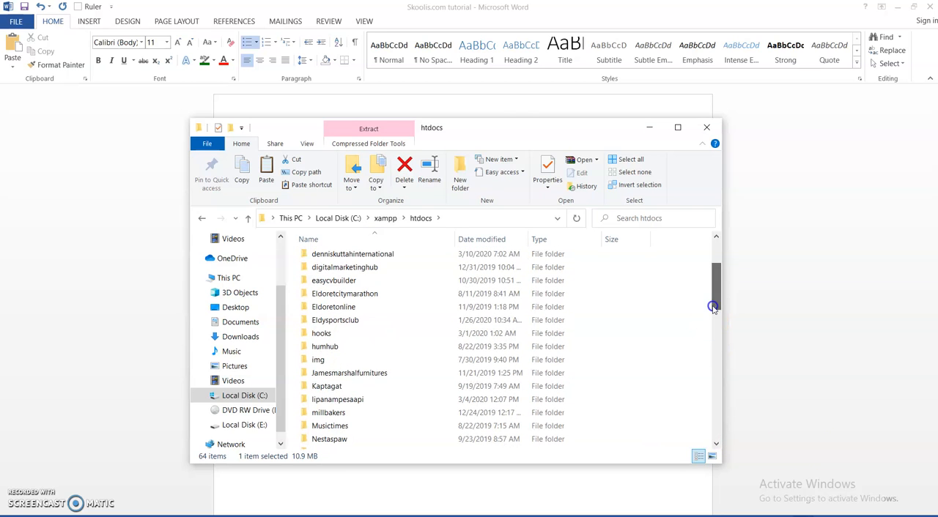
scroll(328, 375, down, 3)
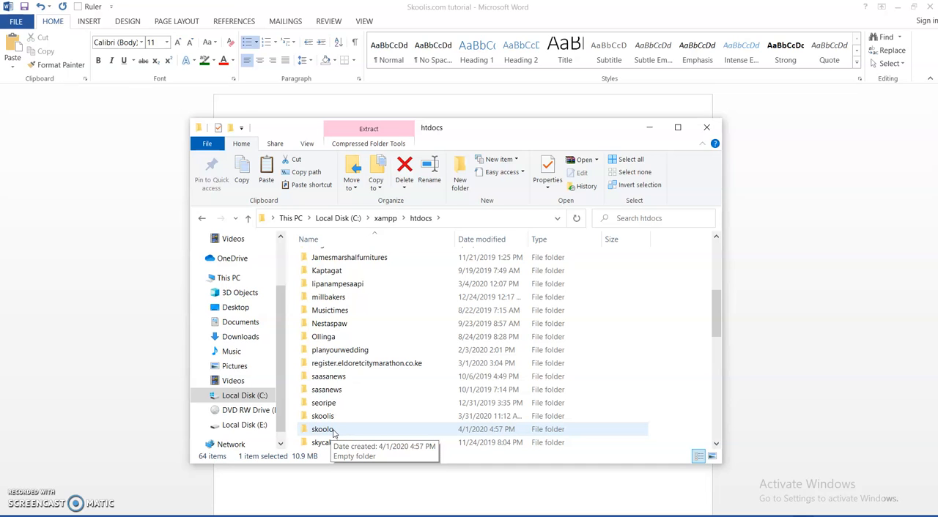
double_click(326, 430)
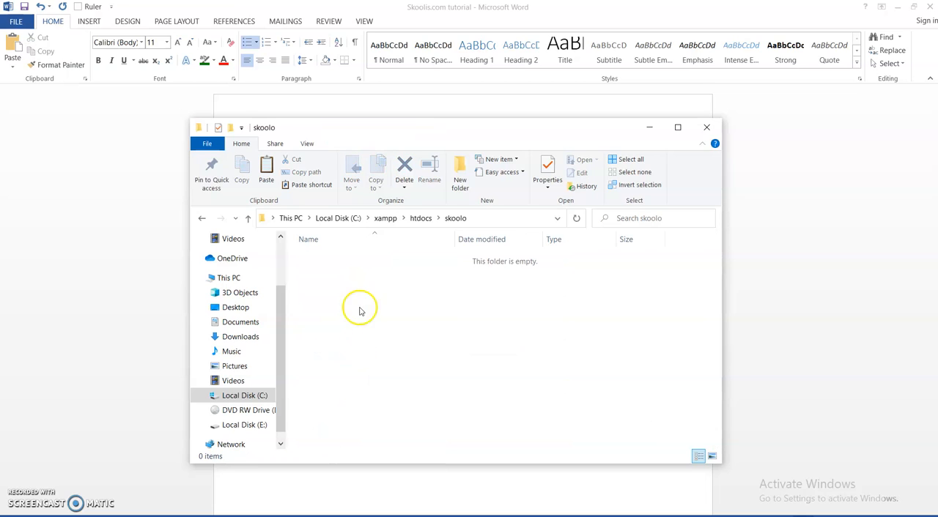
right_click(358, 310)
click(387, 188)
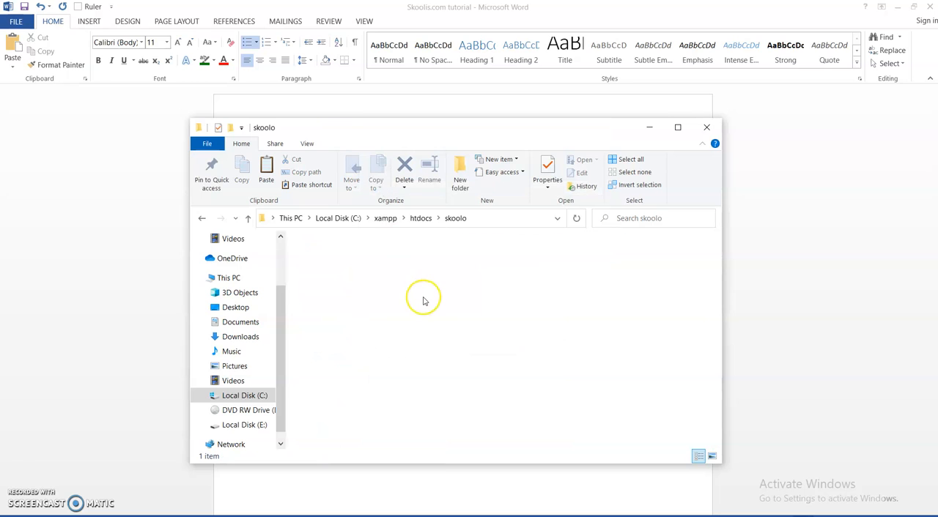
Extract the wordpress-5.1.1 archive directly in the skoolo folder, and permanently delete the archive copy there
right_click(328, 259)
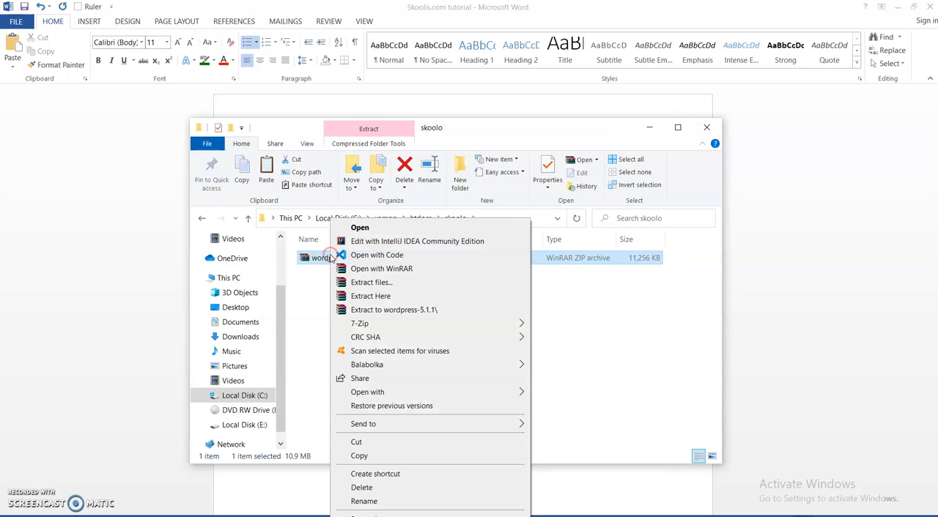
click(361, 297)
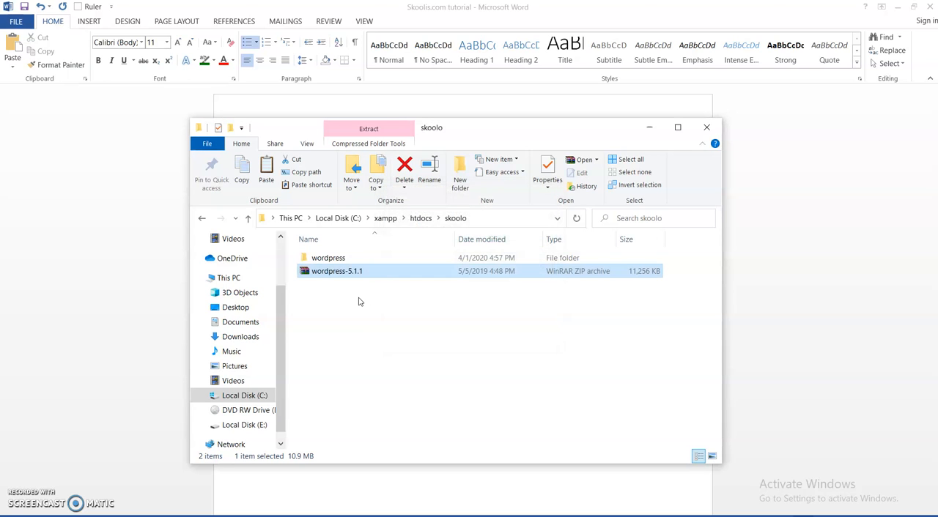
click(337, 271)
key(shift+Delete)
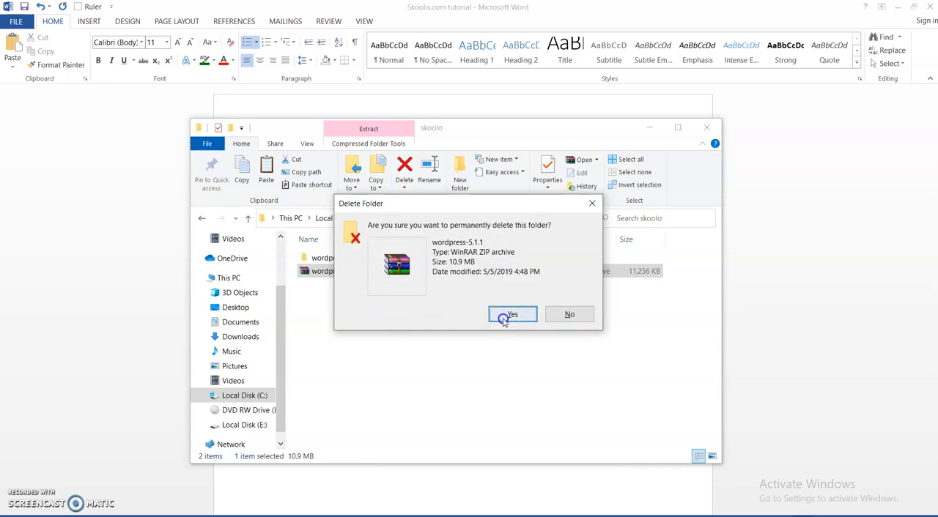
click(504, 314)
Move all files and folders from the extracted wordpress folder up into the skoolo folder
double_click(323, 259)
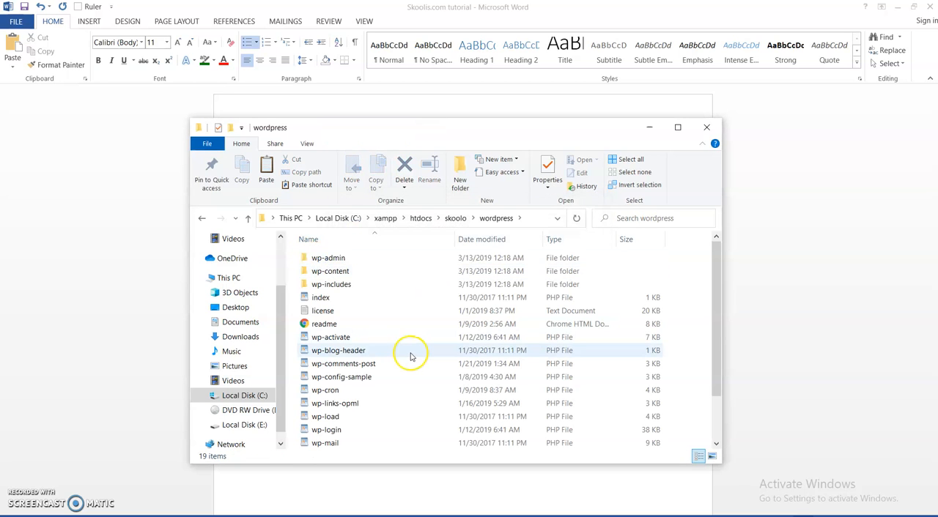
key(ctrl+a)
right_click(397, 311)
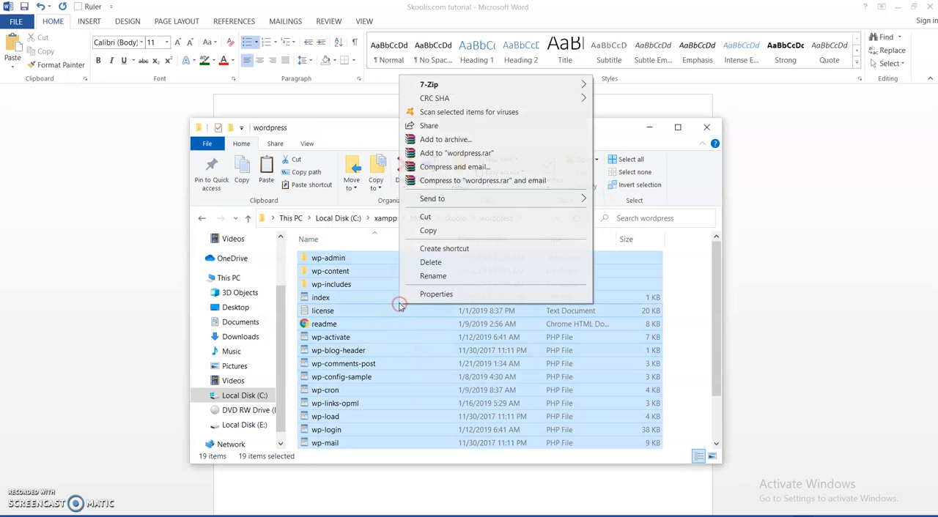
click(431, 229)
click(202, 218)
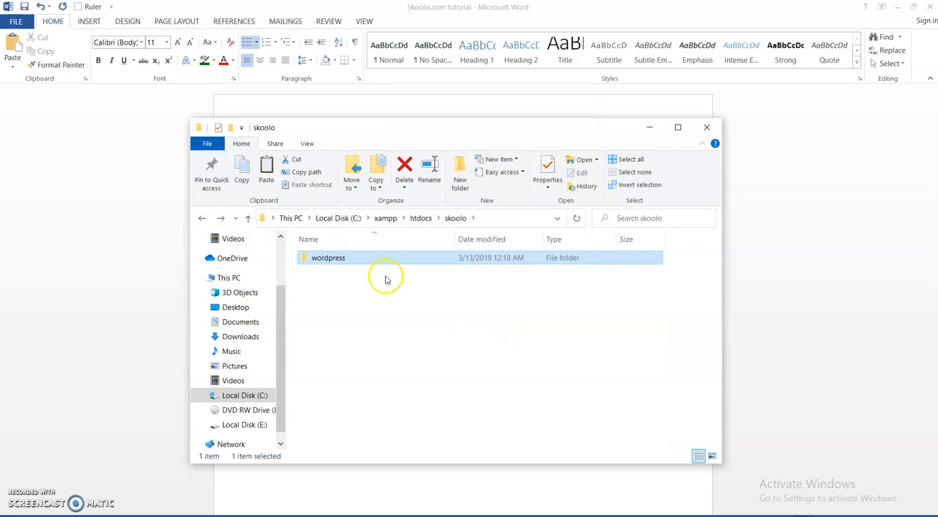
right_click(362, 328)
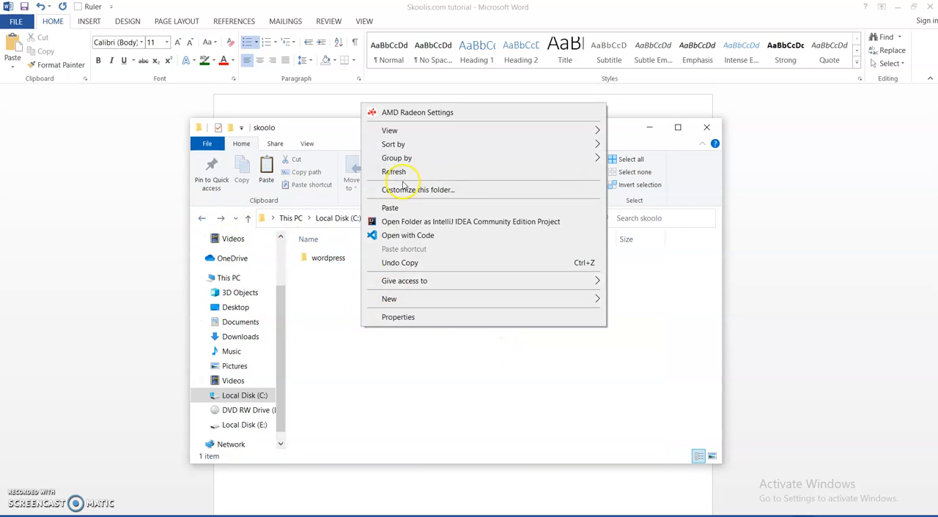
click(390, 208)
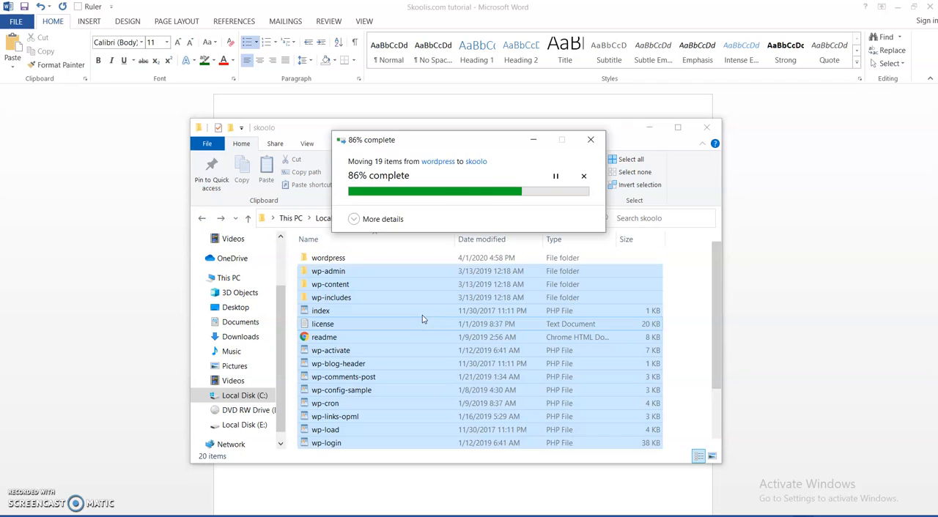
Check the contents of the leftover wordpress folder inside skoolo and permanently delete that folder
click(331, 259)
double_click(331, 259)
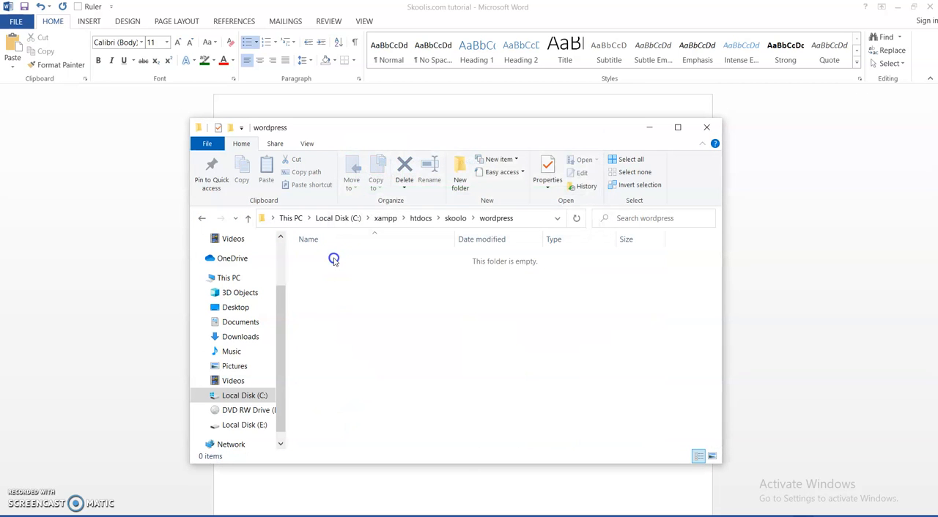
click(202, 218)
click(323, 258)
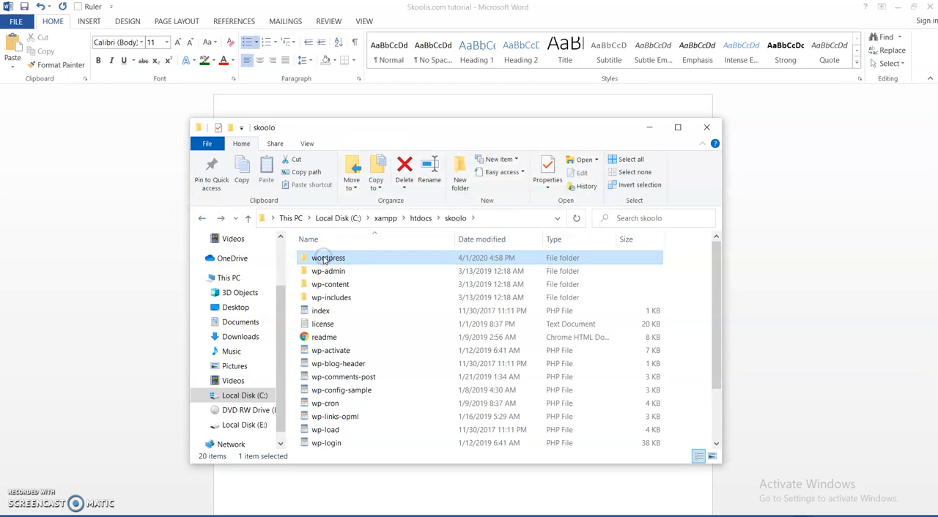
key(BackSpace)
click(320, 273)
click(324, 260)
key(shift+Delete)
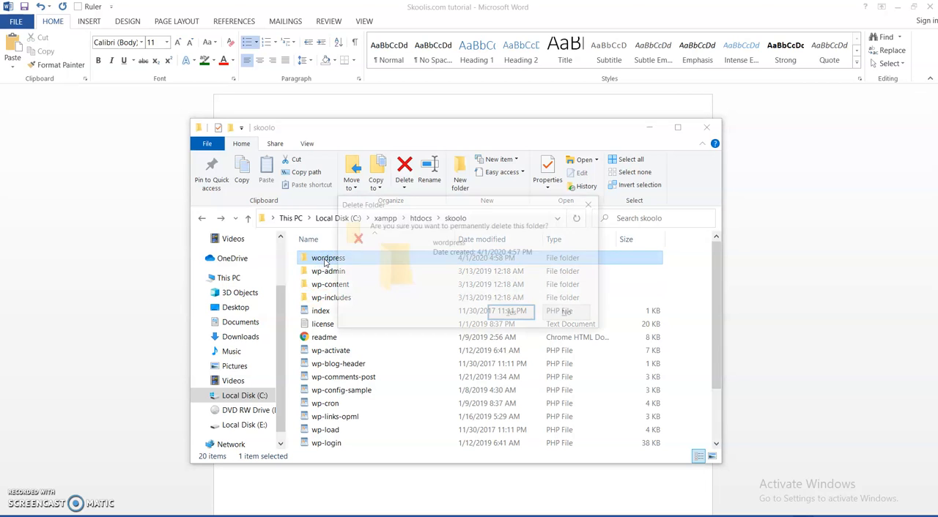
click(511, 313)
click(454, 218)
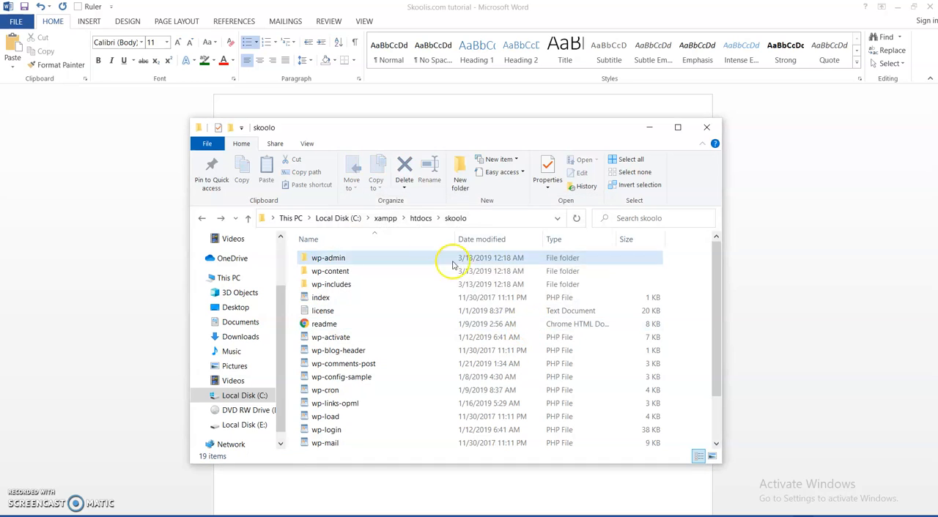
Go back to htdocs and reopen the skoolo folder to check the WordPress files in it
click(421, 218)
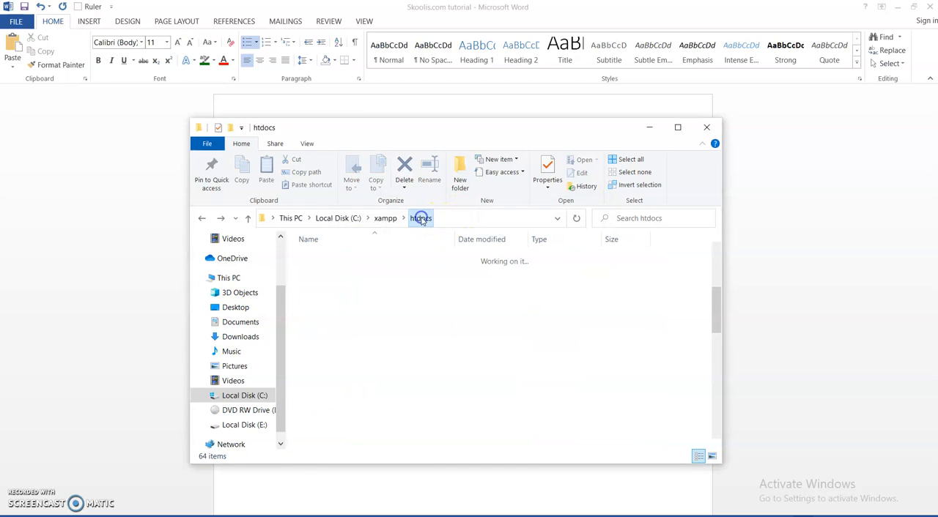
click(318, 448)
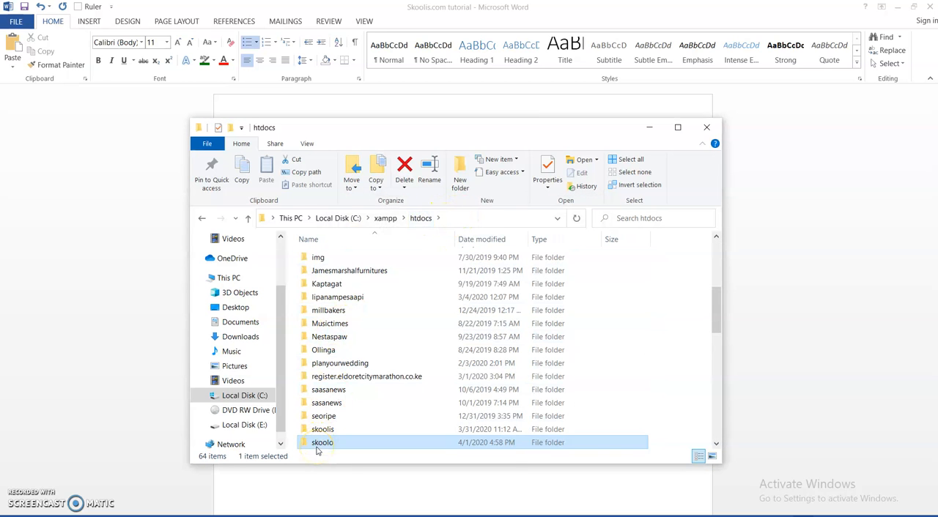
double_click(320, 446)
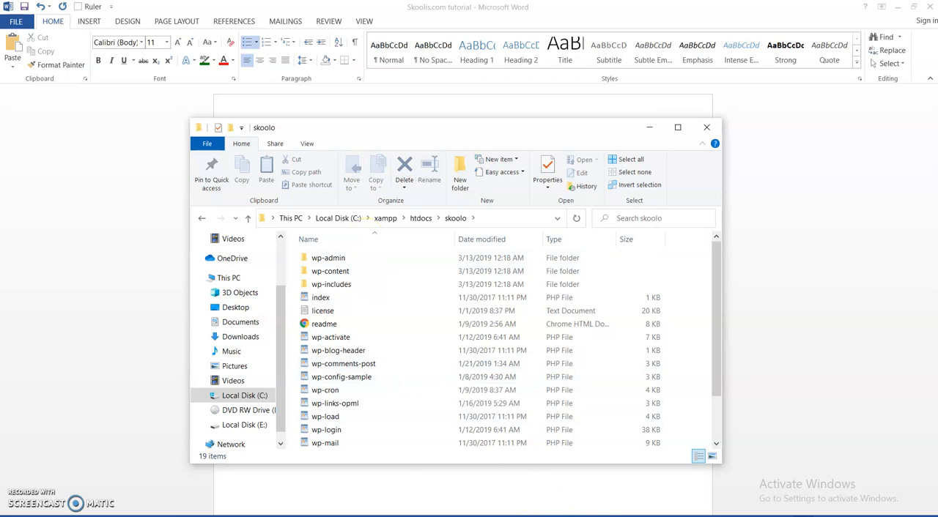
mouse_move(503, 508)
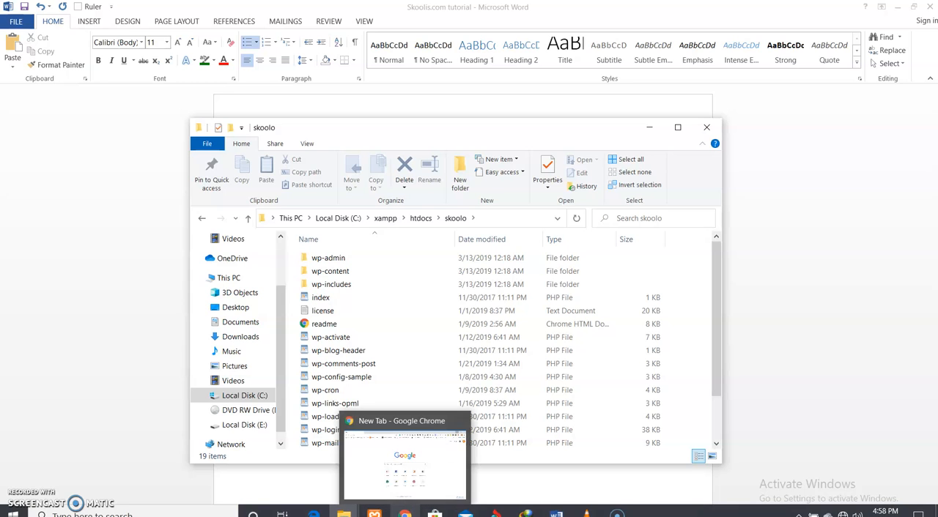
click(405, 512)
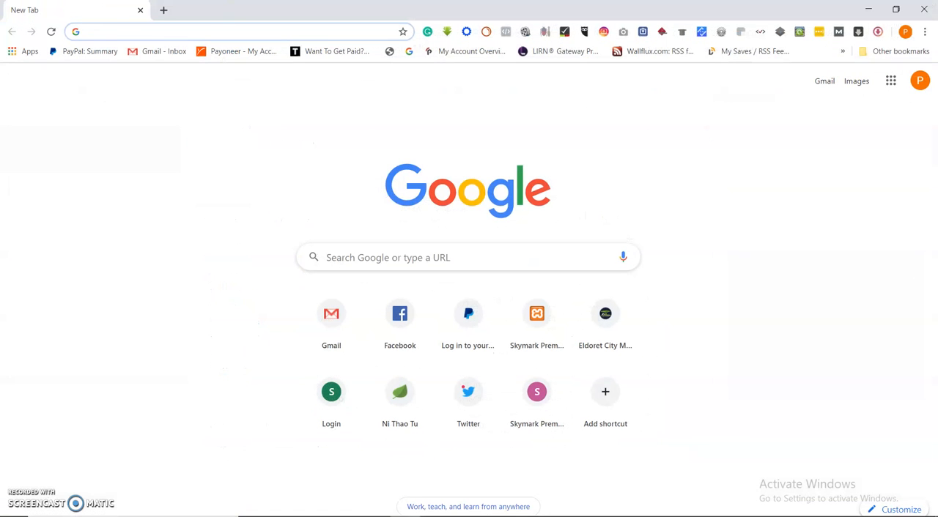
click(112, 31)
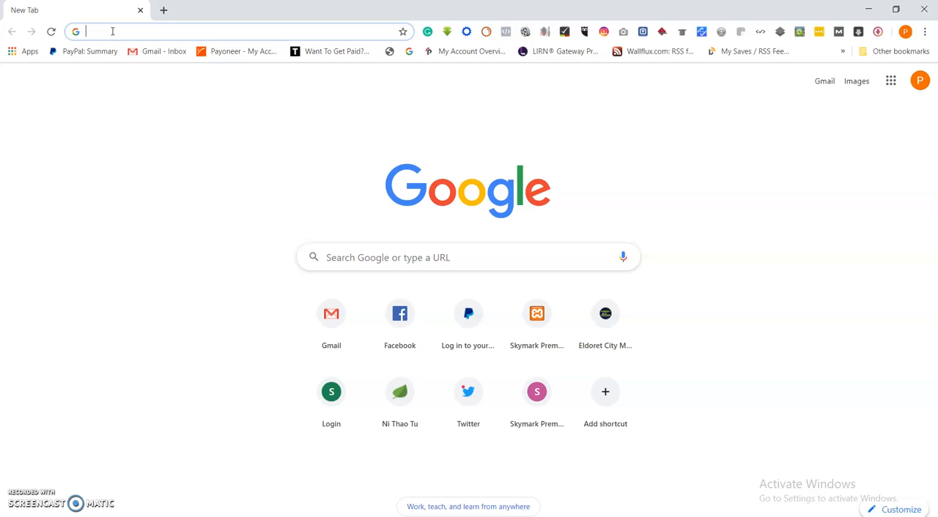
text(http://)
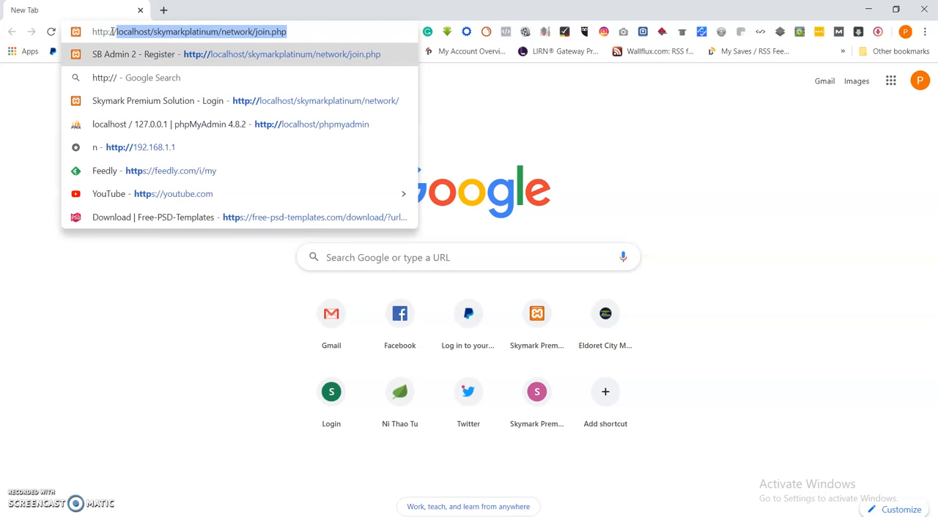
text(localho)
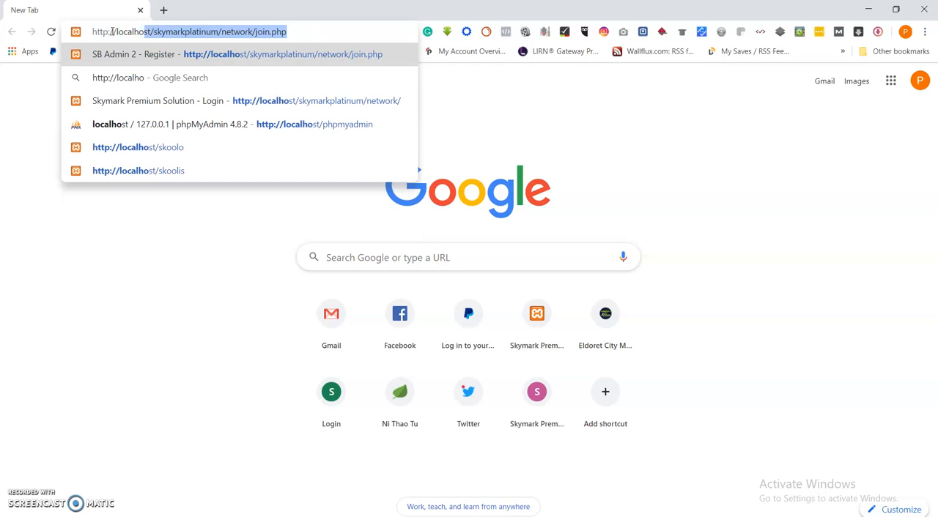
text(st/[)
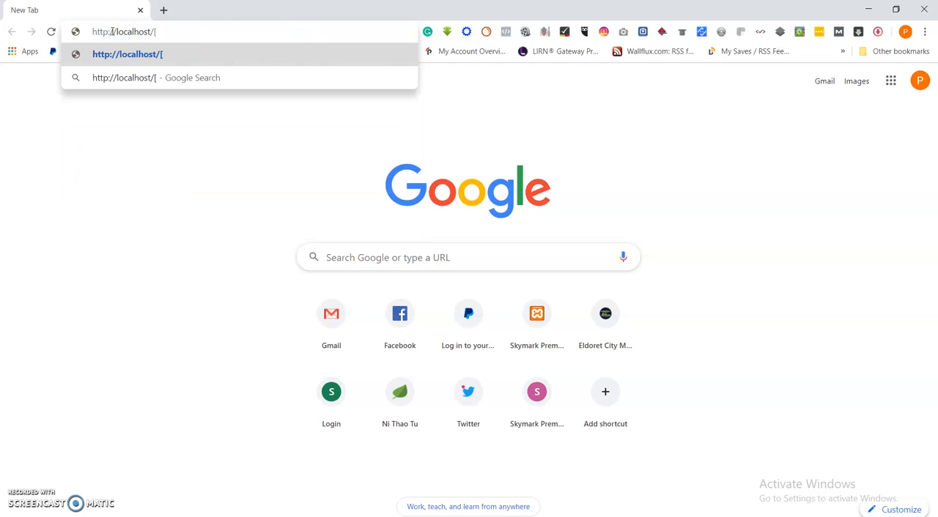
key(BackSpace)
text(php)
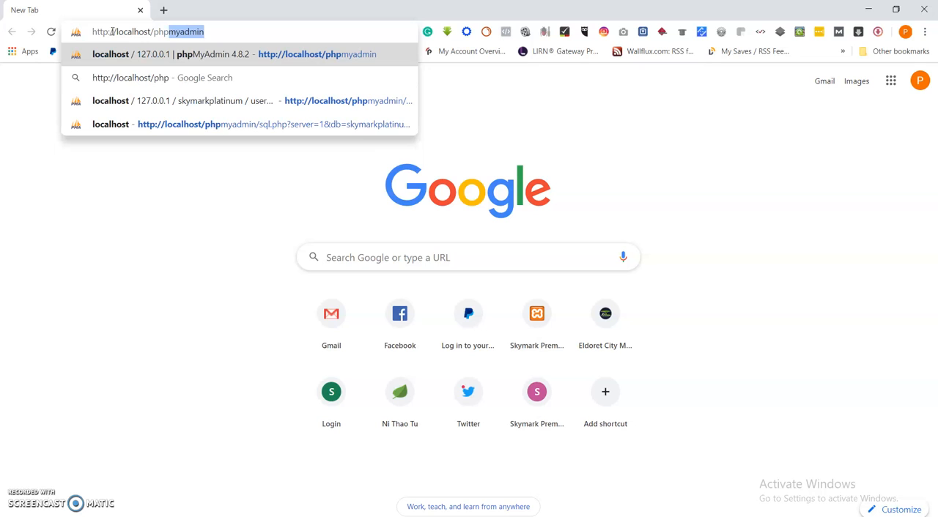
key(Right)
key(Return)
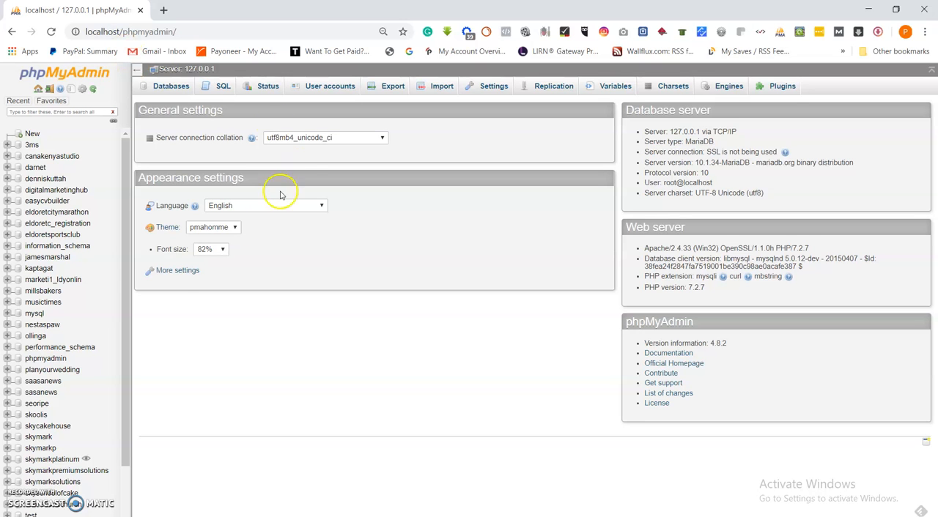
Create a new database named skoolo and open its structure page
scroll(70, 249, down, 1)
scroll(84, 169, up, 1)
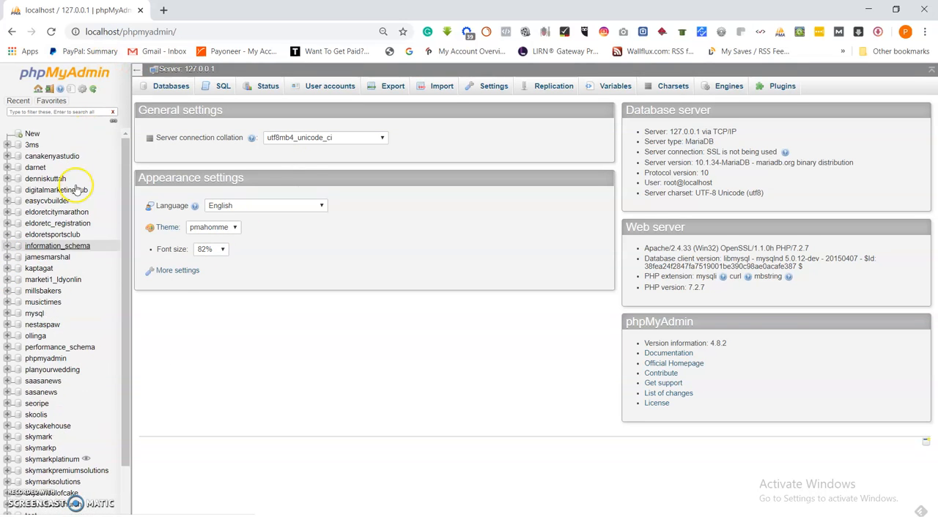
click(33, 134)
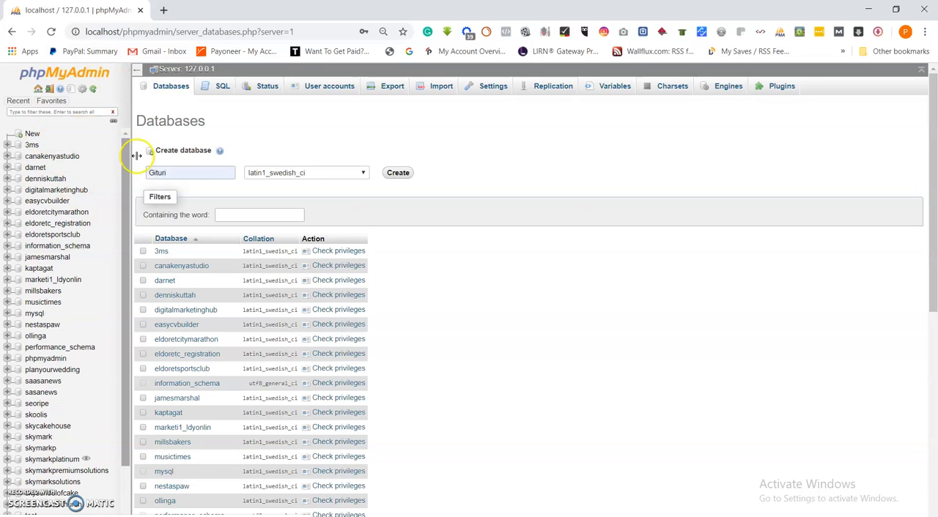
click(187, 168)
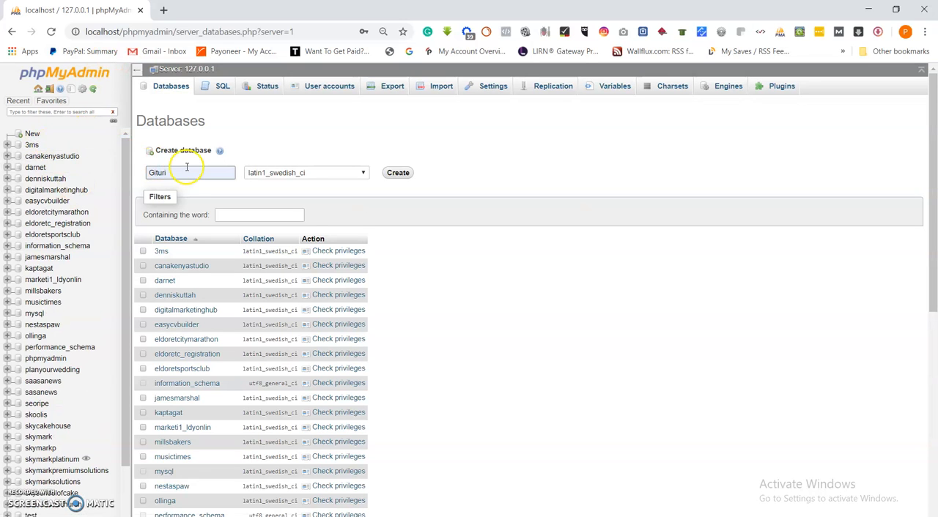
double_click(189, 172)
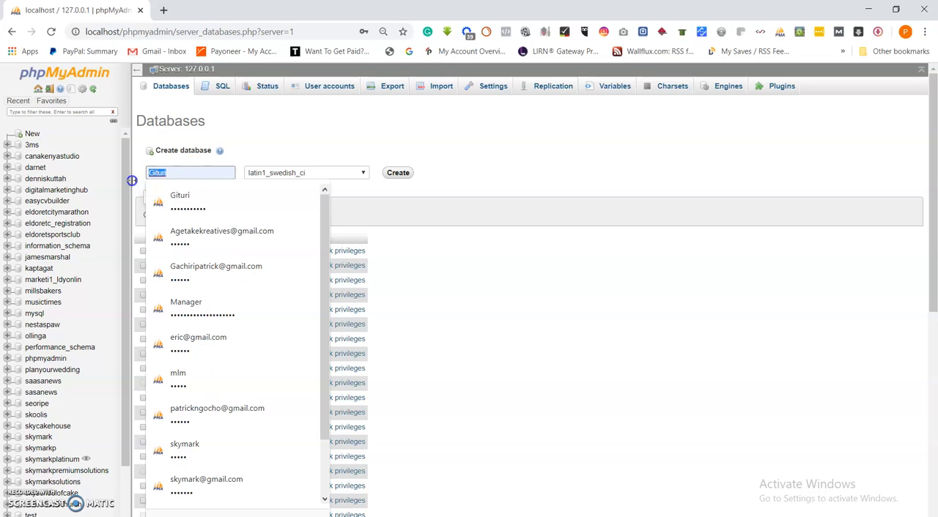
text(skoolo)
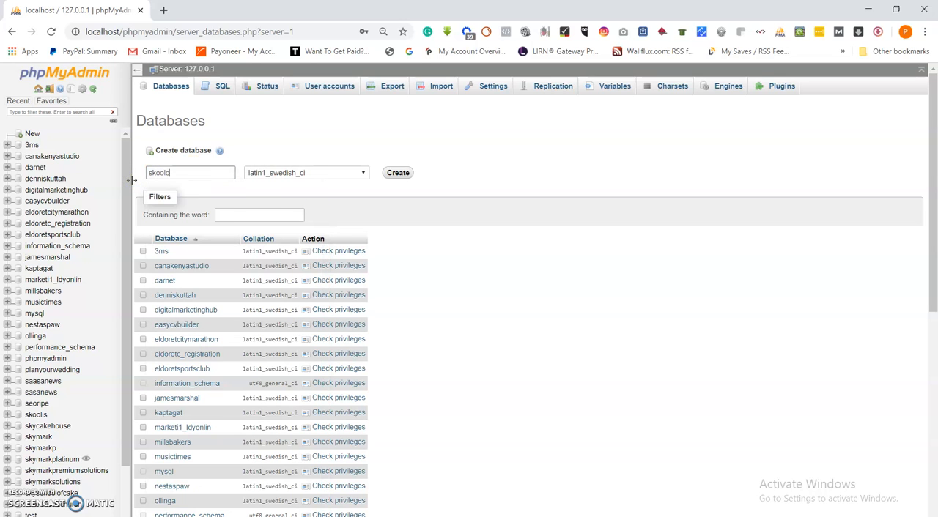
click(406, 176)
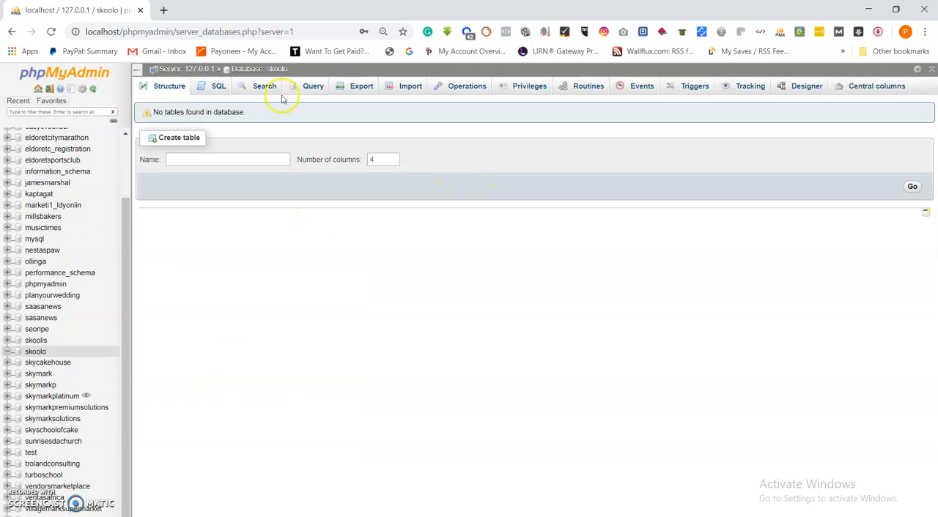
click(265, 69)
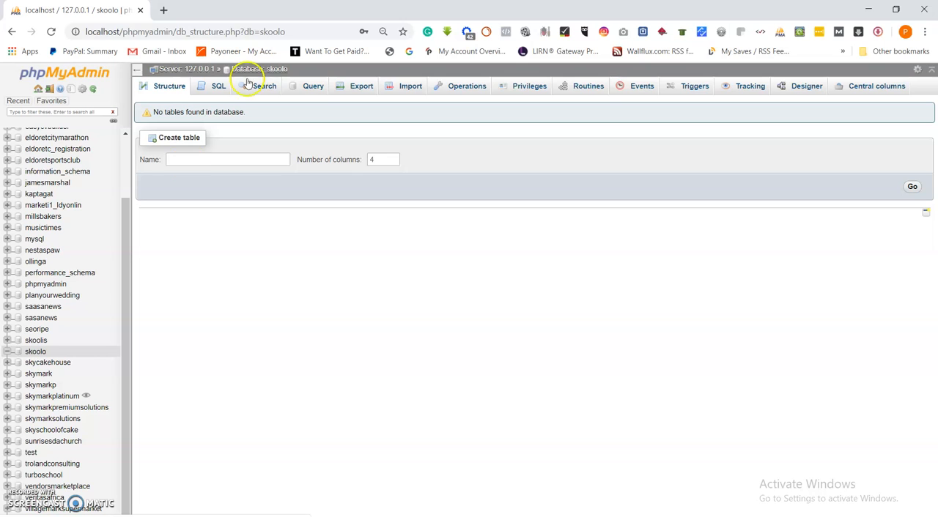
Open a spare blank browser tab, and start adding a user account from the skoolo database's privileges in phpMyAdmin
click(163, 11)
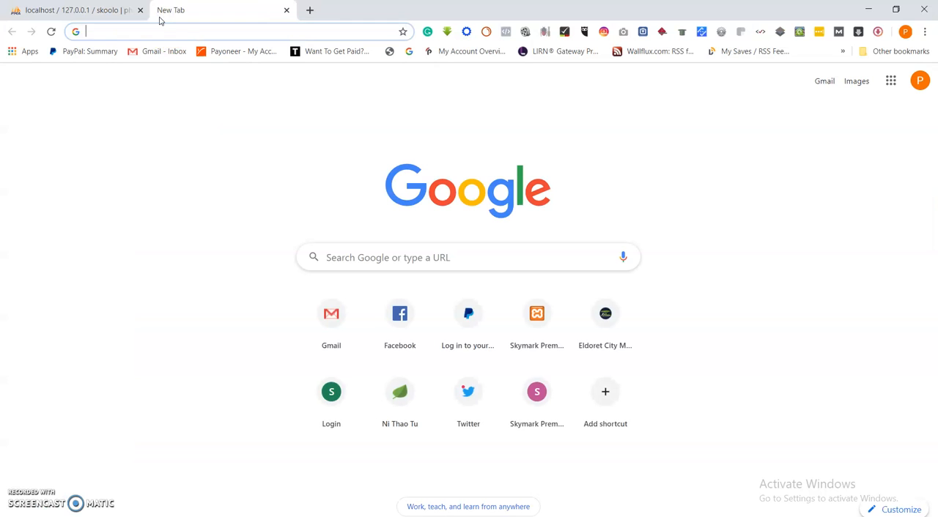
click(84, 10)
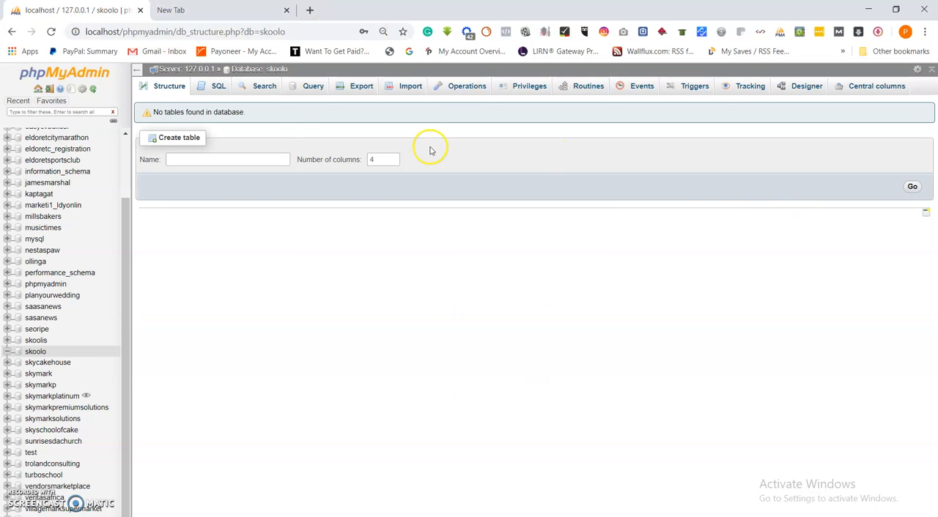
click(529, 86)
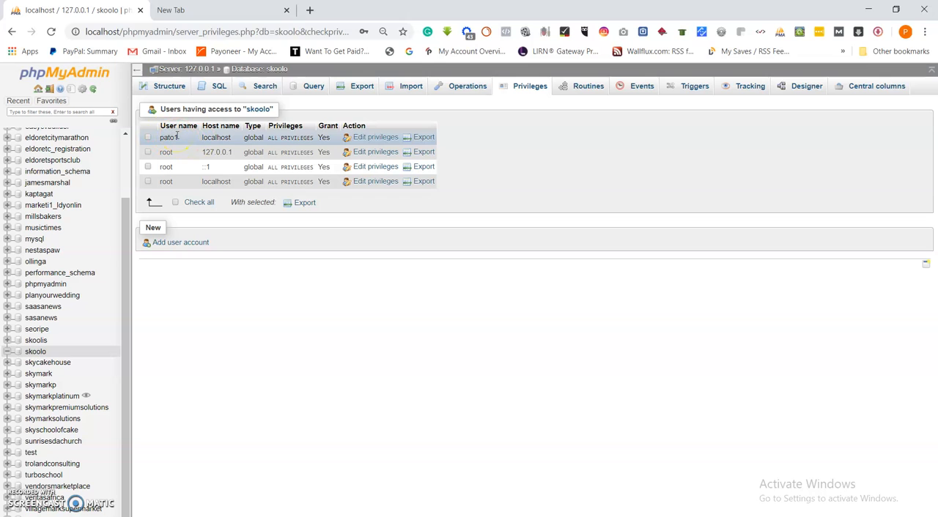
click(183, 244)
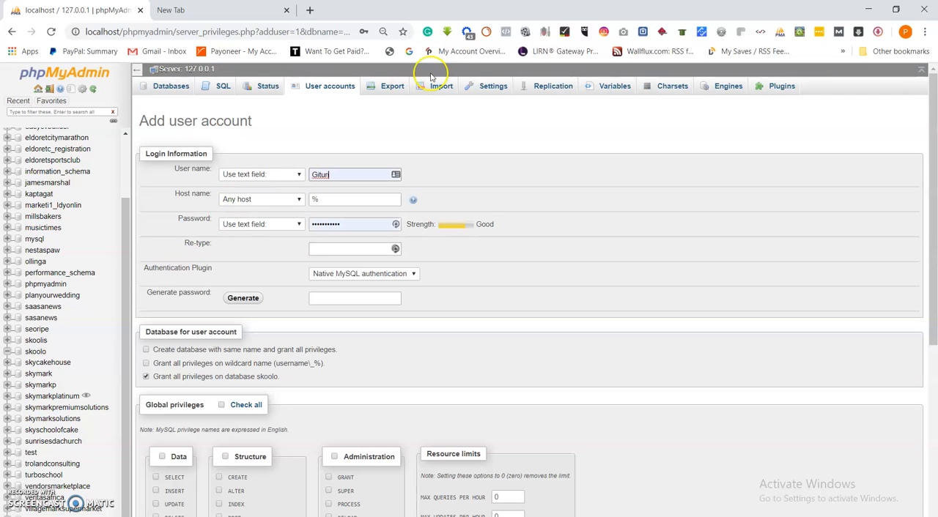
Set the new account's user name to skoolo and its host name to Local
click(350, 173)
click(350, 172)
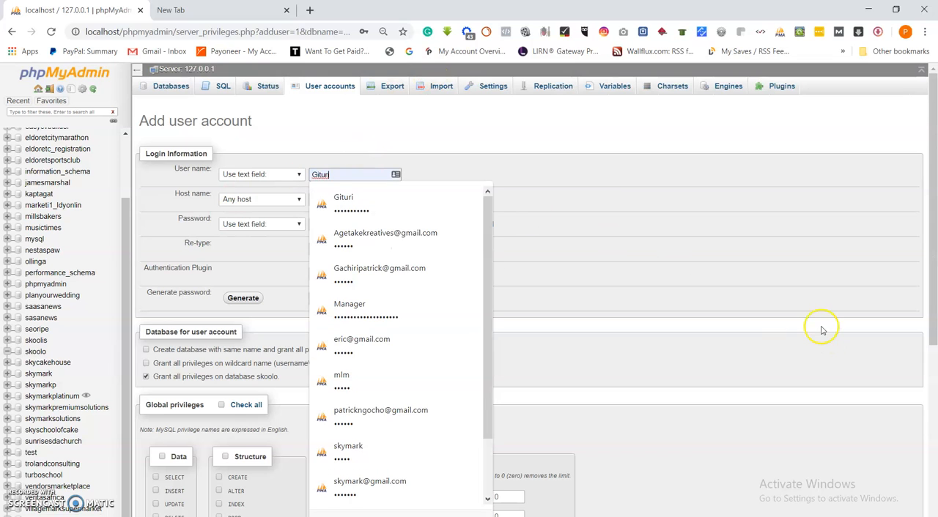
key(BackSpace)
key(BackSpace)
key(BackSpace)
key(BackSpace)
key(BackSpace)
text(skoolo)
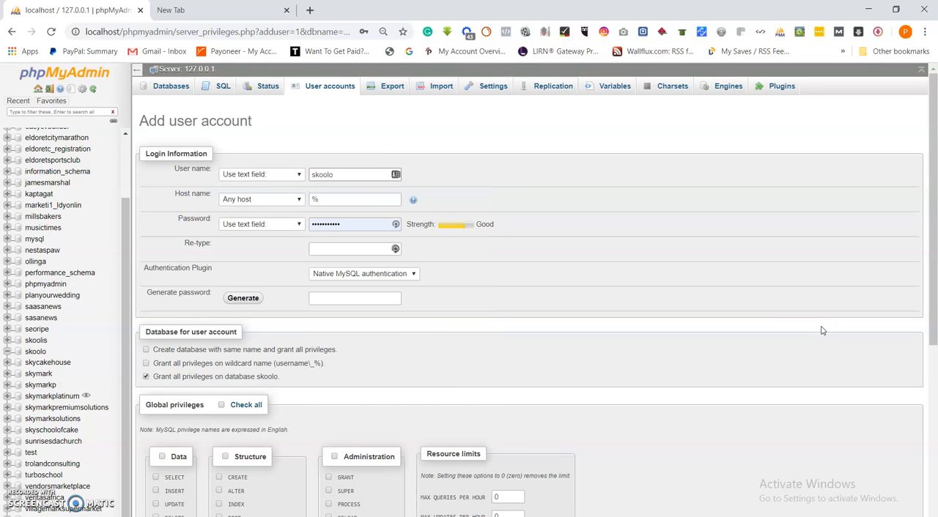
click(360, 199)
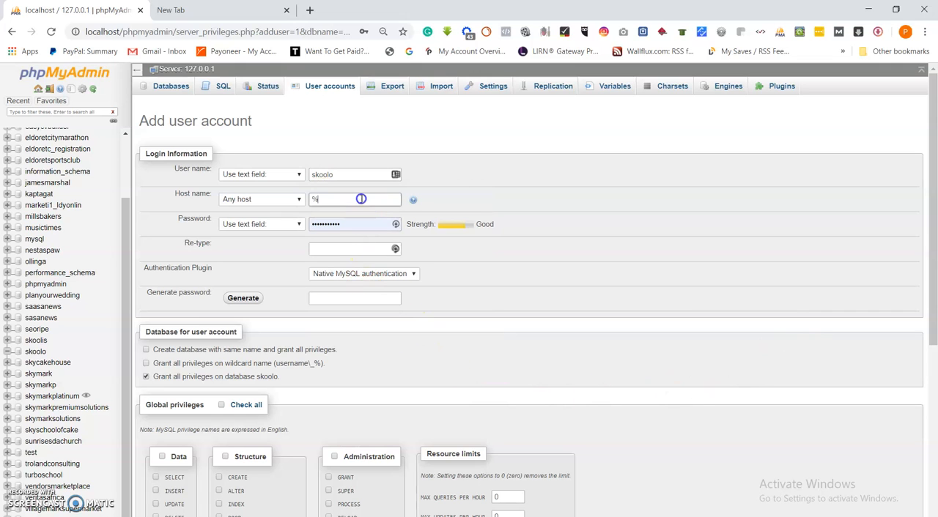
click(295, 199)
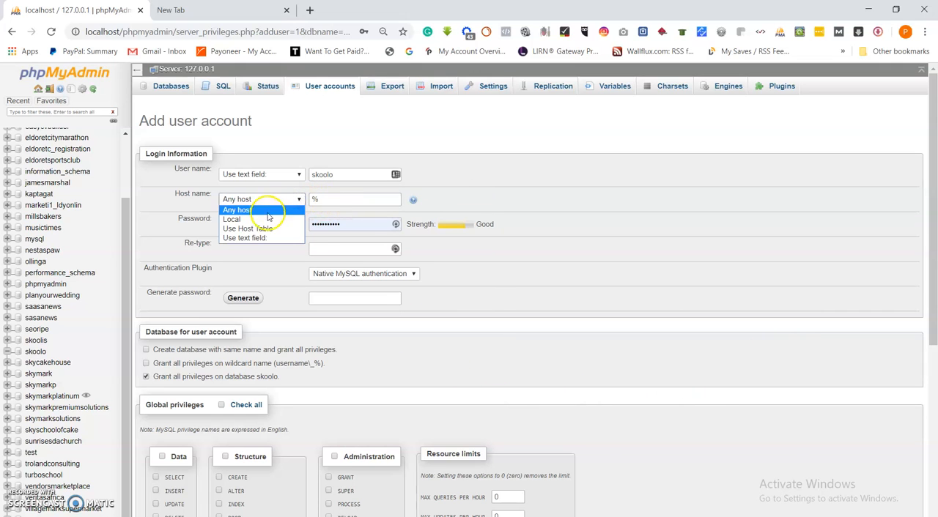
click(268, 218)
Replace the prefilled password with the new account's password and enter it again in the Re-type field
click(356, 225)
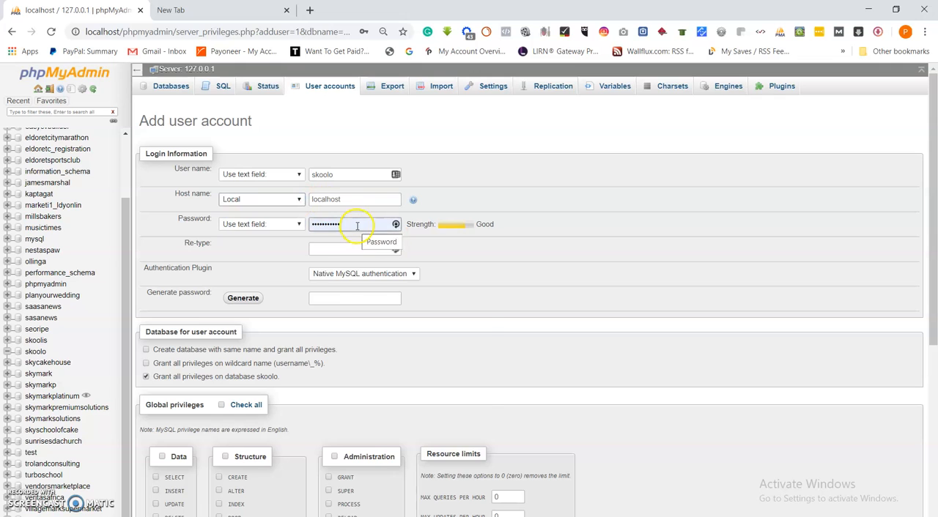
drag(356, 227, 301, 227)
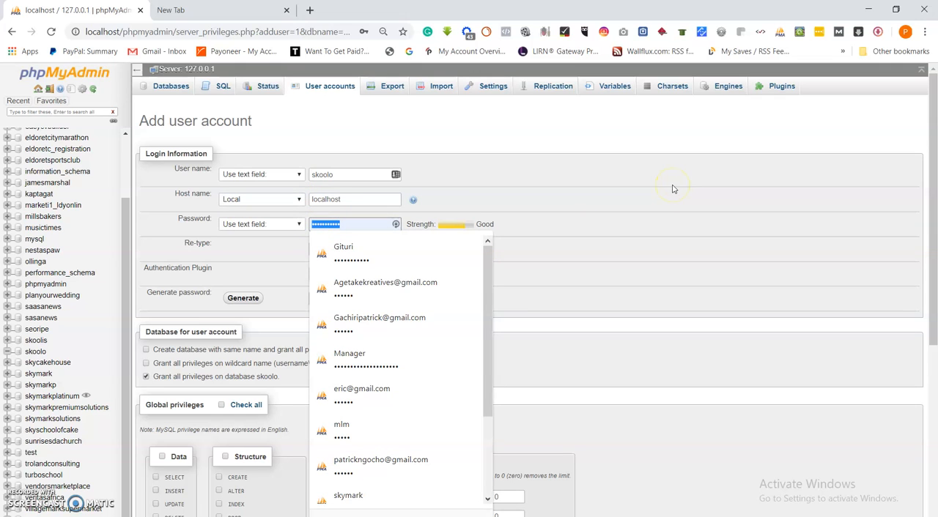
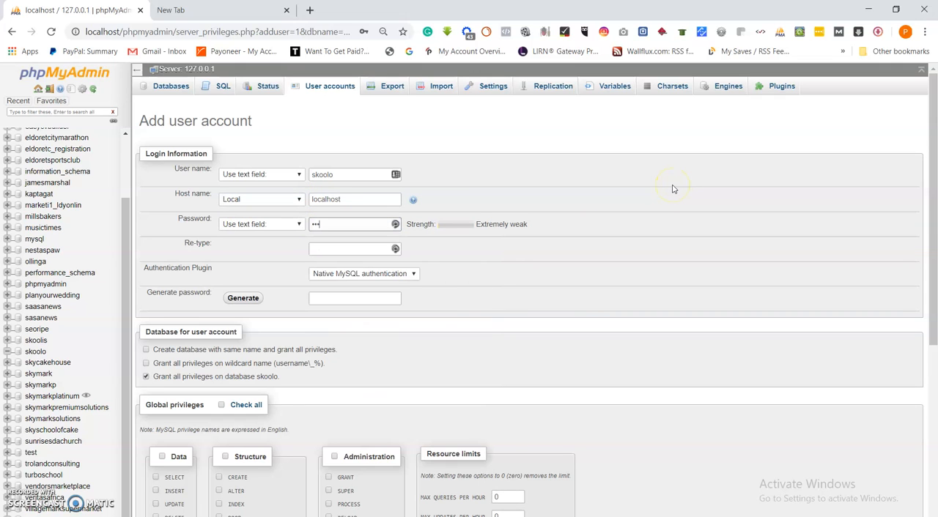
key(BackSpace)
key(BackSpace)
click(323, 250)
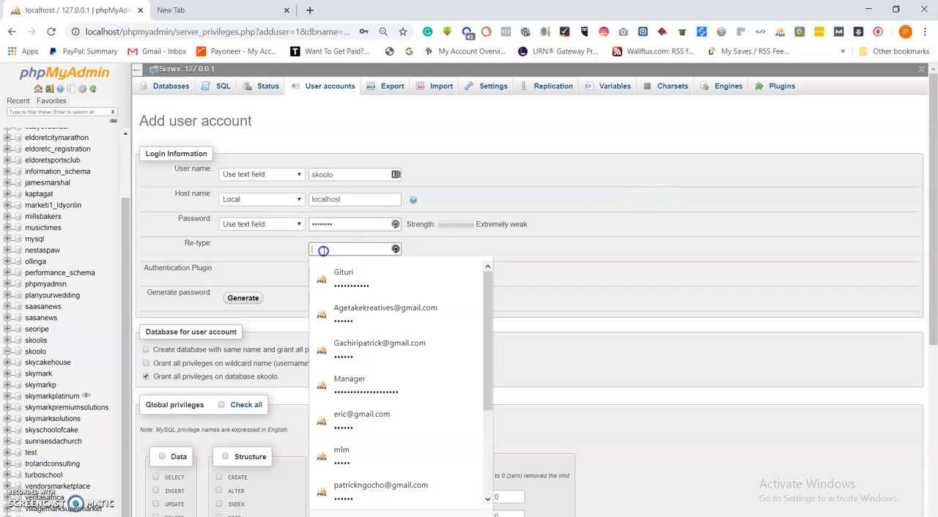
text(s)
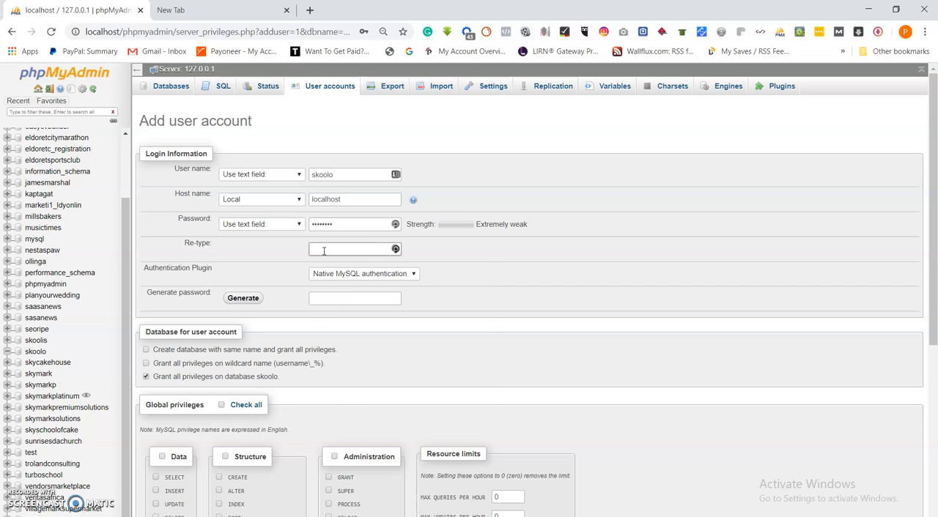
click(323, 251)
text(p)
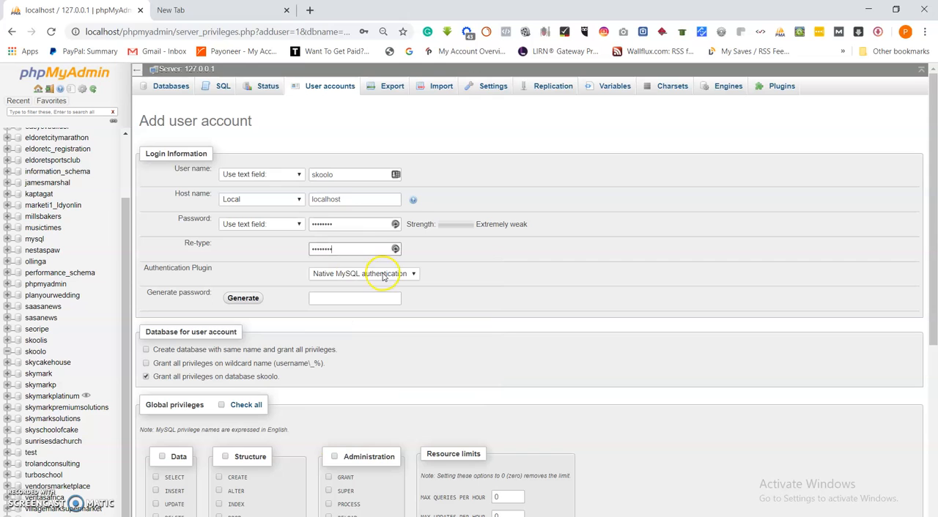
Select all global privileges for the new user account and review the remaining account options
scroll(384, 275, down, 3)
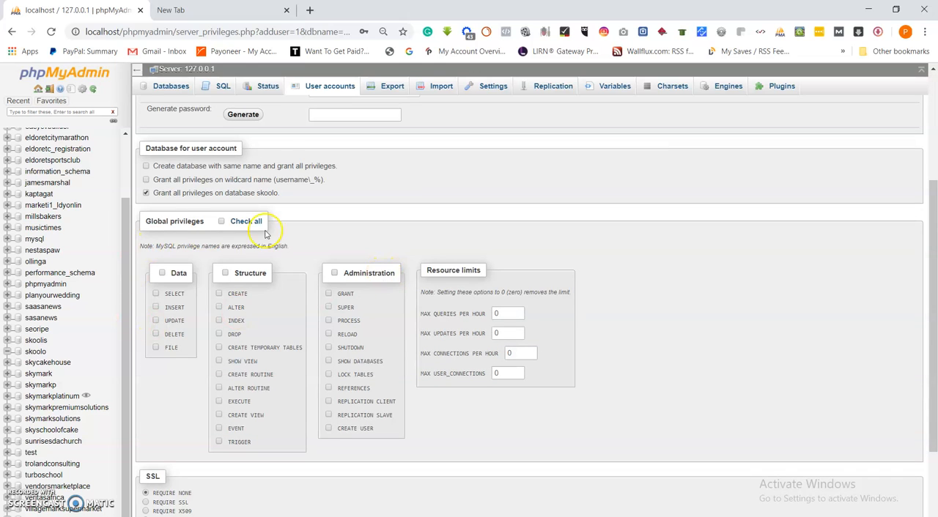
click(221, 221)
scroll(287, 350, down, 1)
scroll(287, 351, down, 1)
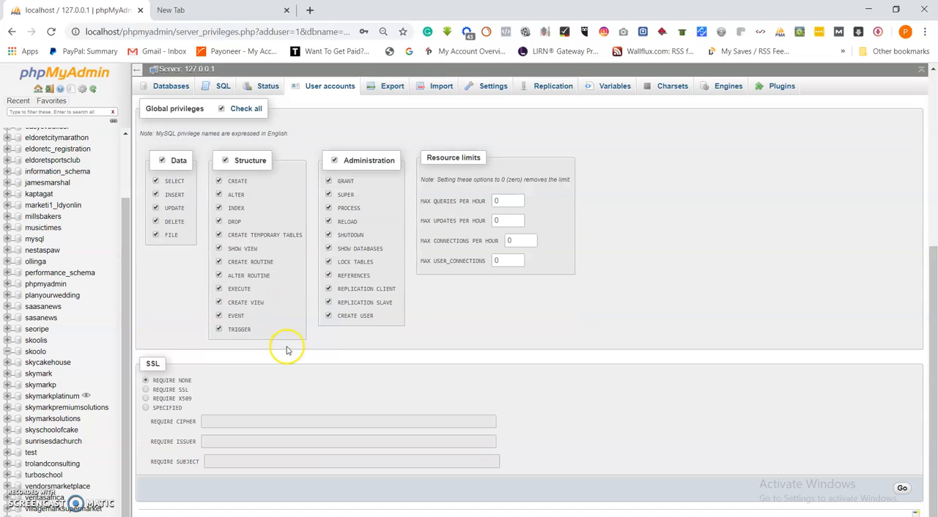
scroll(286, 350, up, 5)
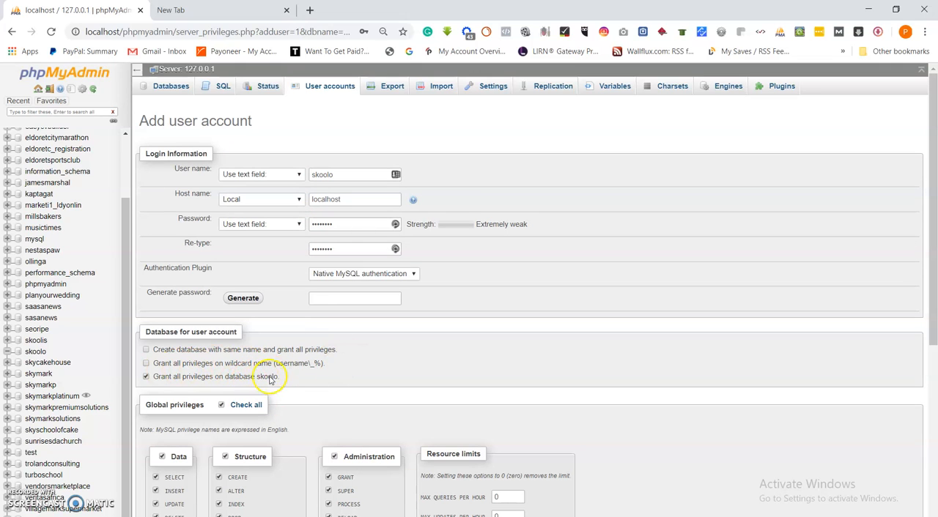
Create the skoolo user account with the selected privileges and dismiss the browser's offer to save its password
scroll(301, 305, down, 3)
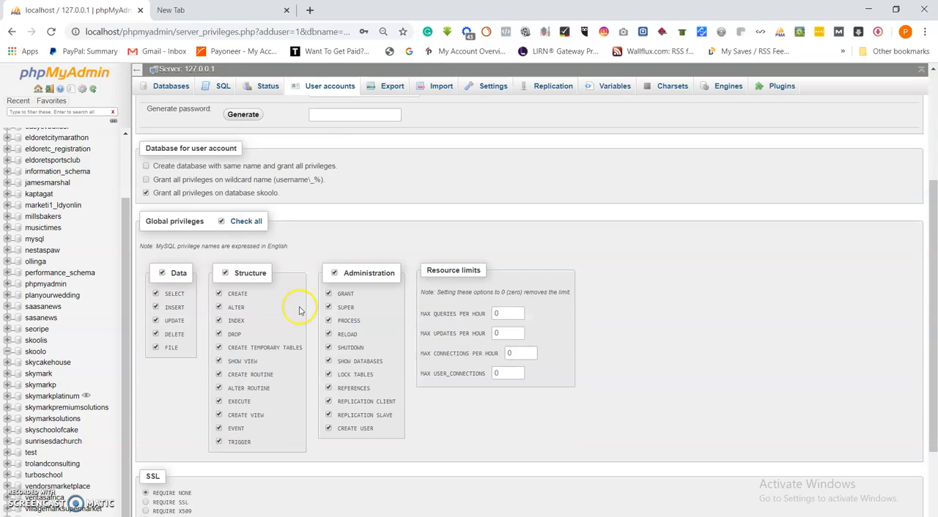
scroll(301, 310, down, 1)
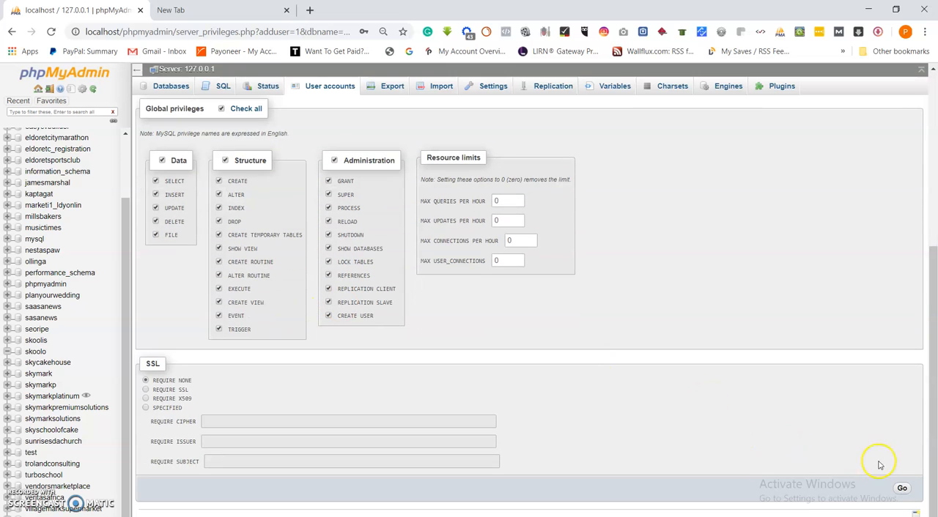
click(900, 489)
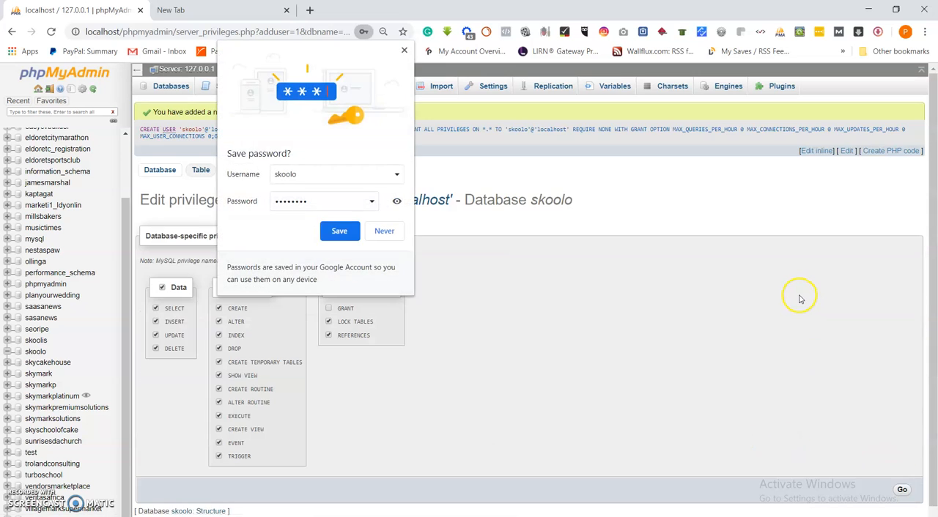
click(403, 50)
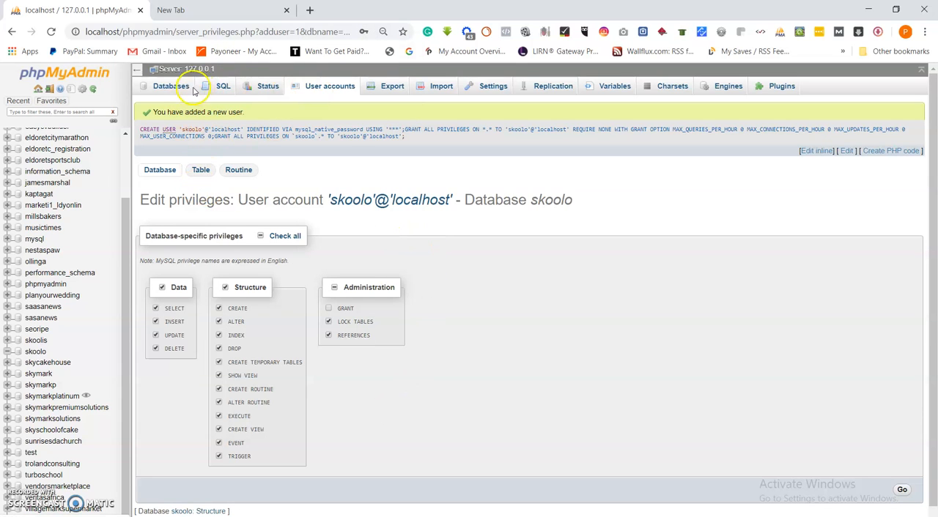
Open the skoolo database in phpMyAdmin and bring up the htdocs\skoolo folder in File Explorer to review the WordPress files
click(42, 357)
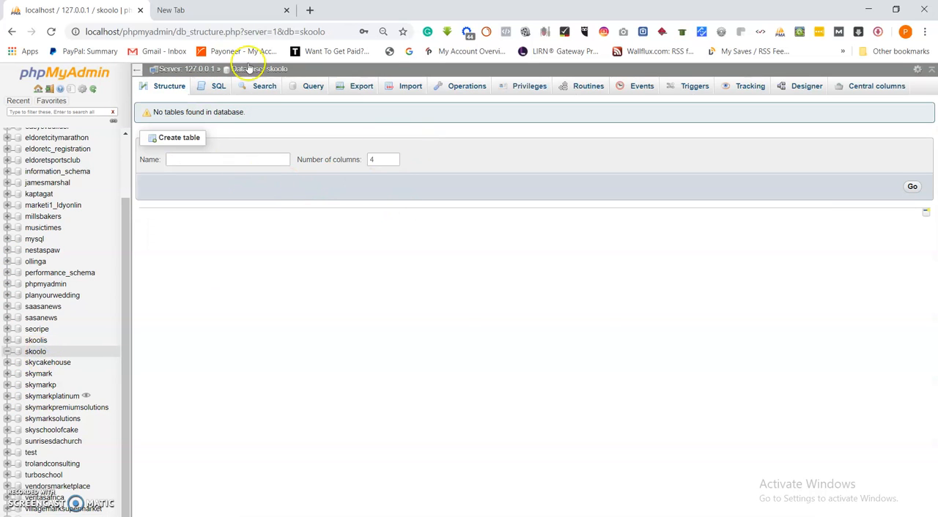
click(276, 10)
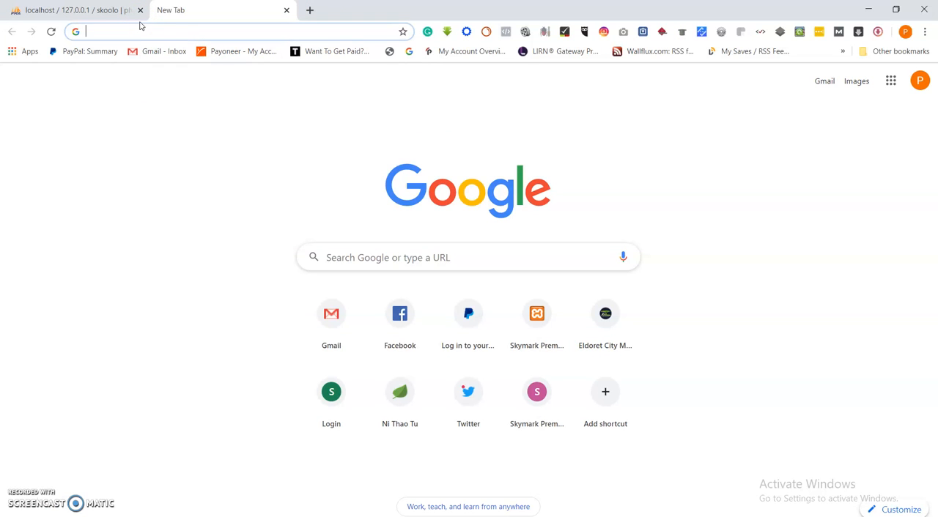
mouse_move(315, 515)
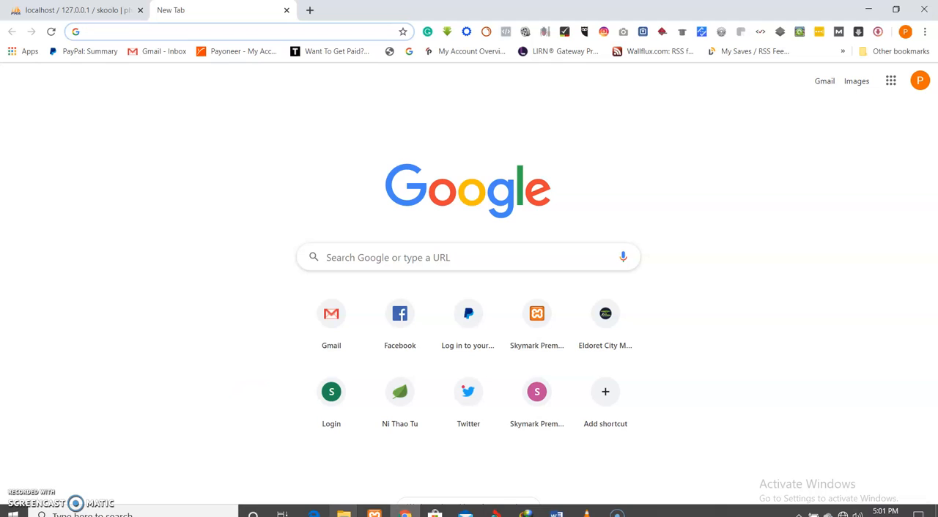
click(344, 515)
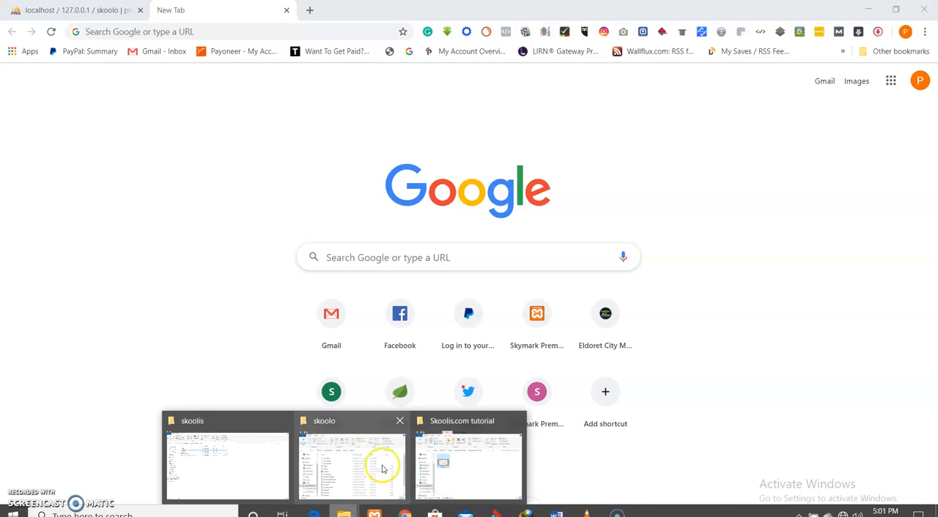
mouse_move(377, 464)
mouse_move(463, 462)
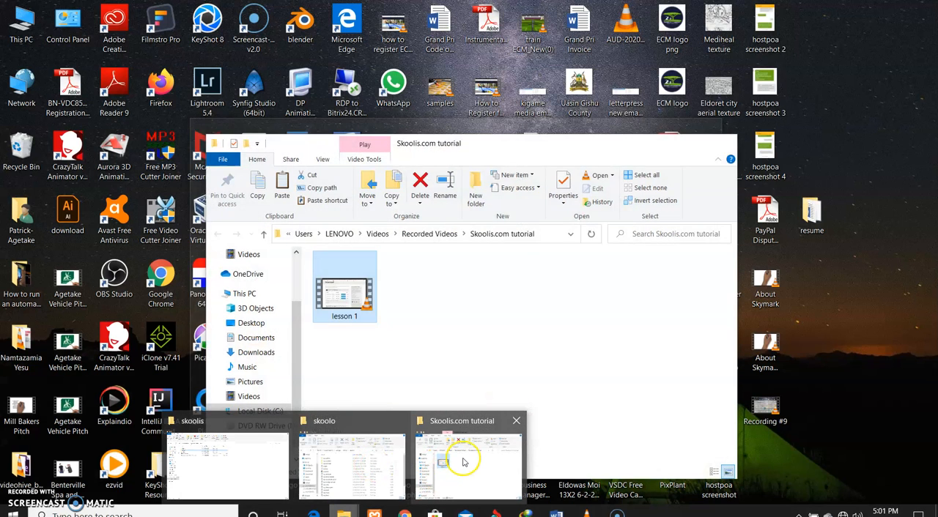
click(368, 467)
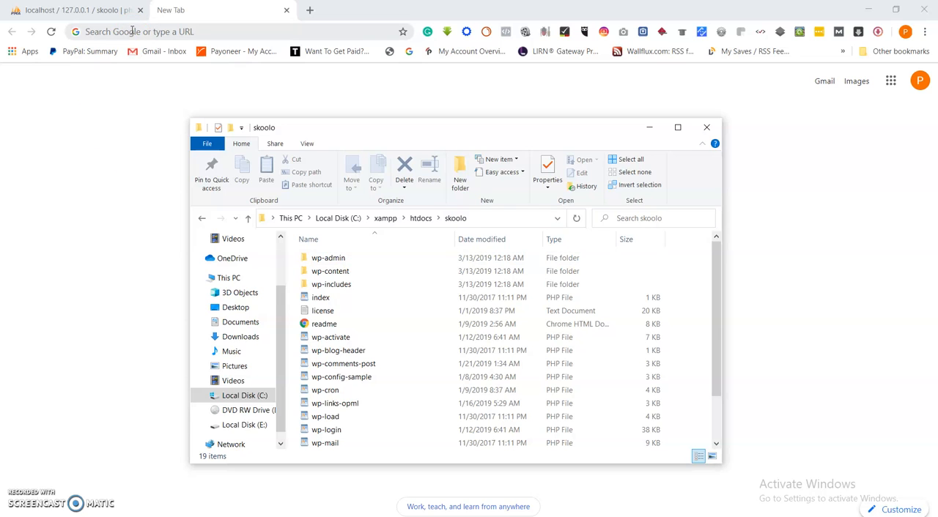
click(132, 31)
text(h)
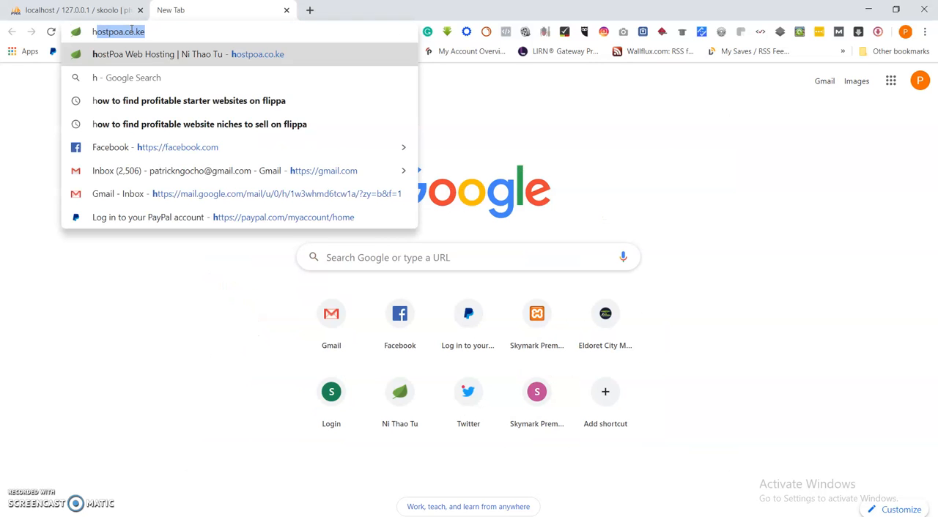
text(ttp://)
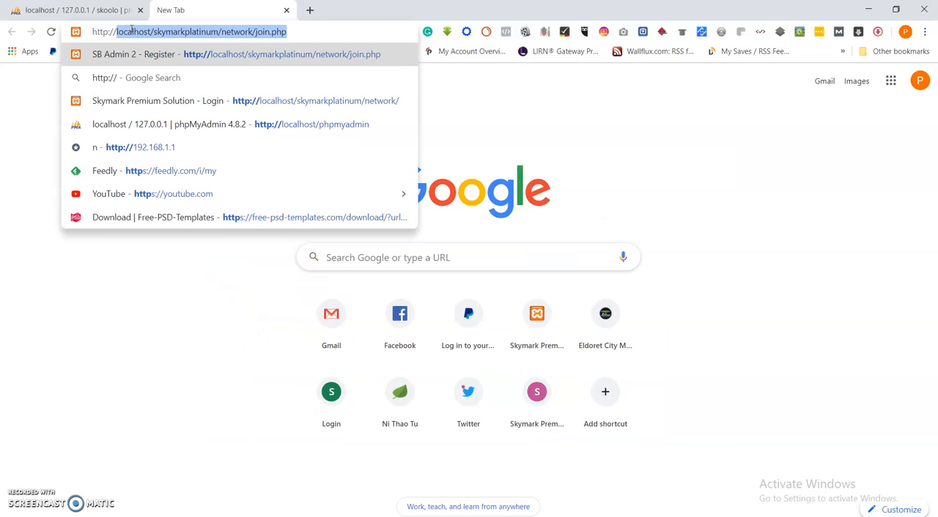
text(localhost)
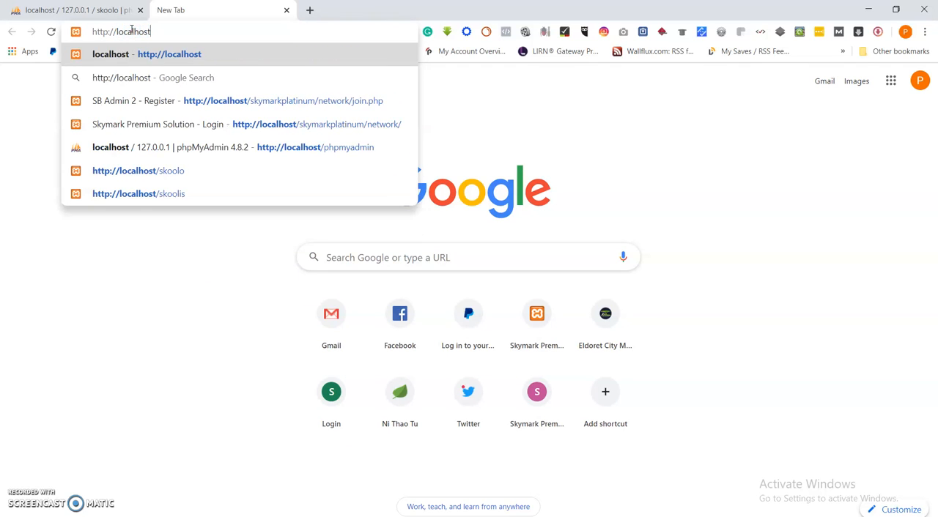
text(/skoolo)
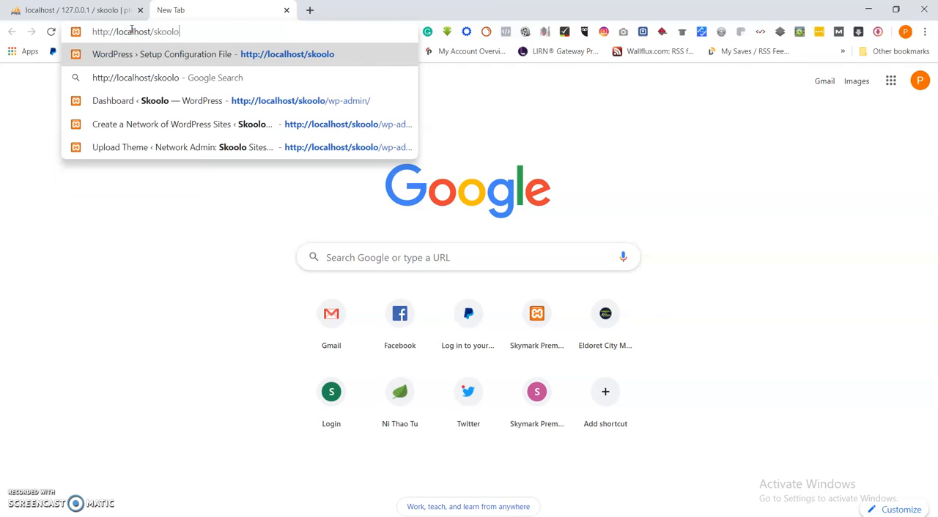
key(Return)
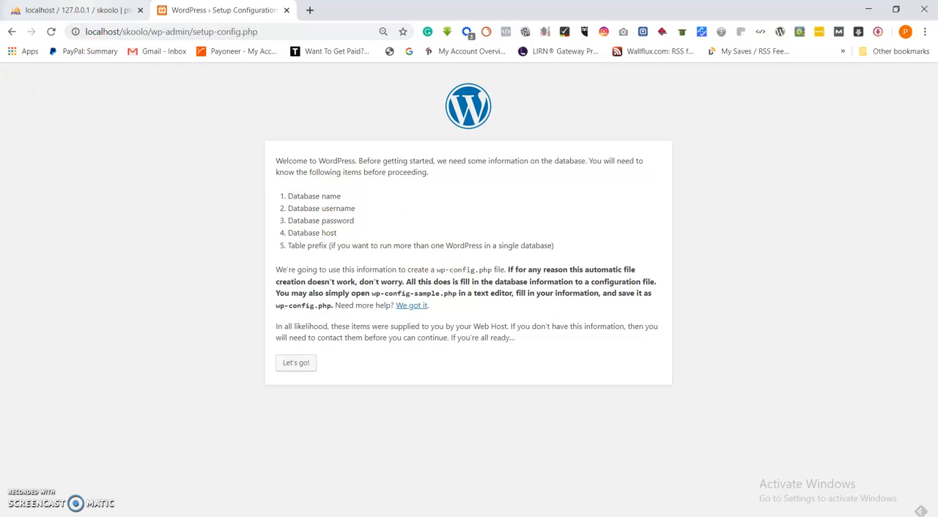
click(81, 9)
click(224, 9)
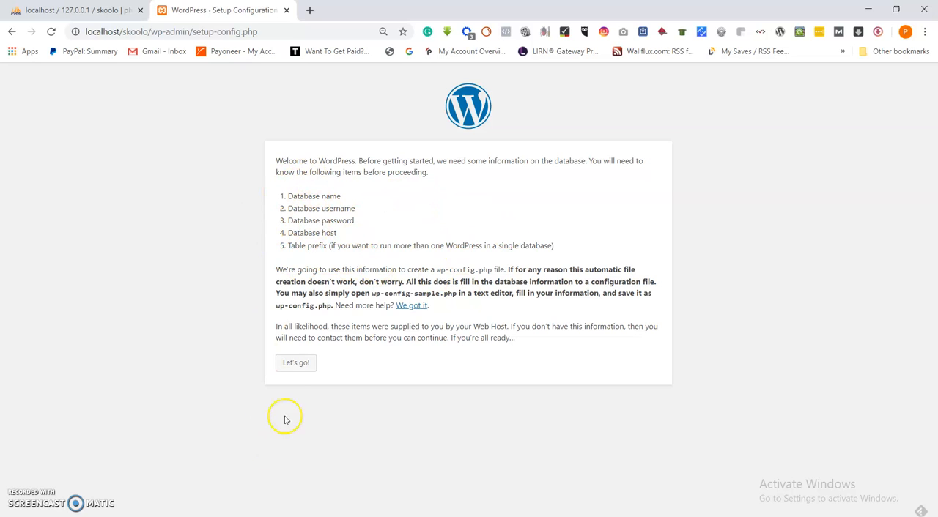
Start the WordPress configuration and submit the connection details with skoolo as both database name and username, keeping host localhost and prefix wp_
click(295, 363)
drag(427, 186, 359, 183)
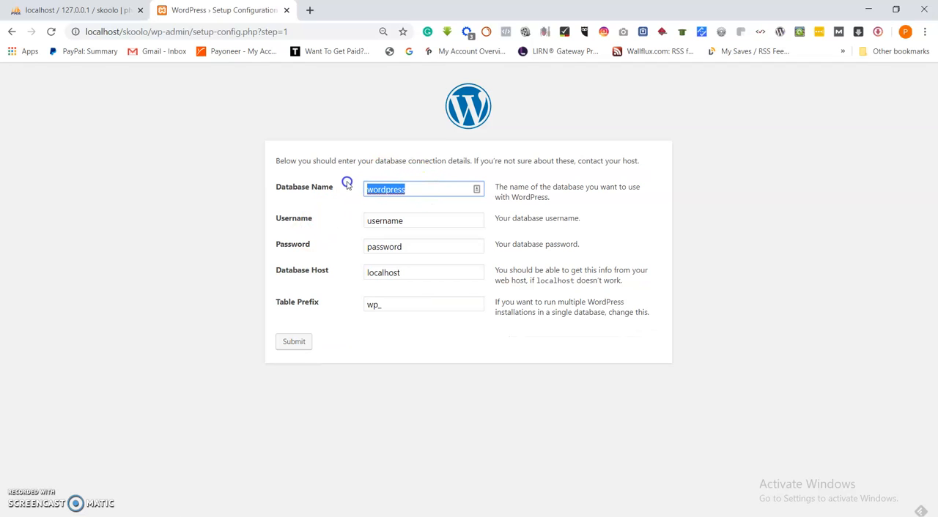
text(skoolo)
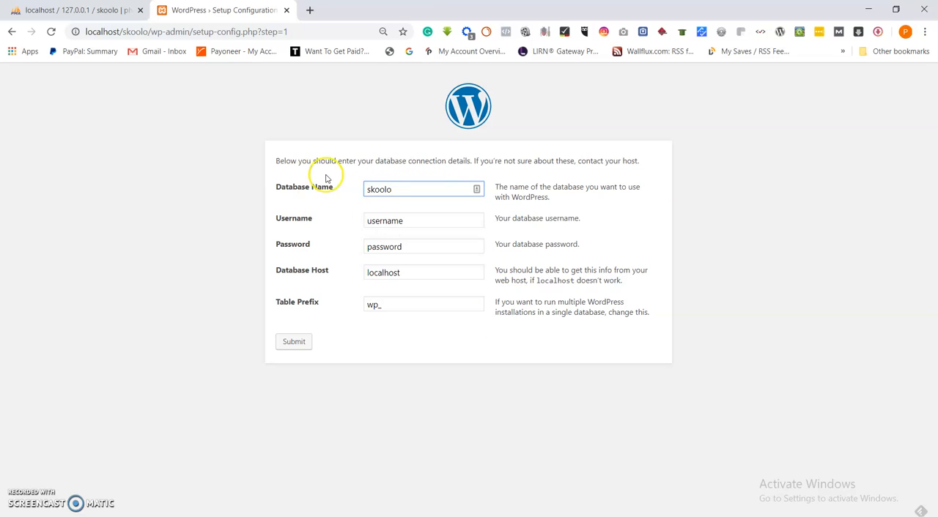
drag(408, 217, 341, 219)
text(skoolo)
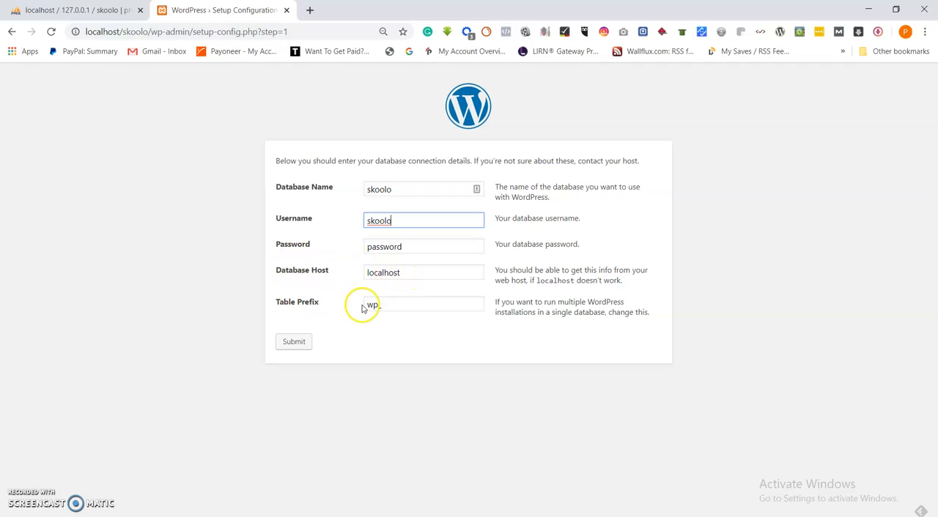
click(293, 342)
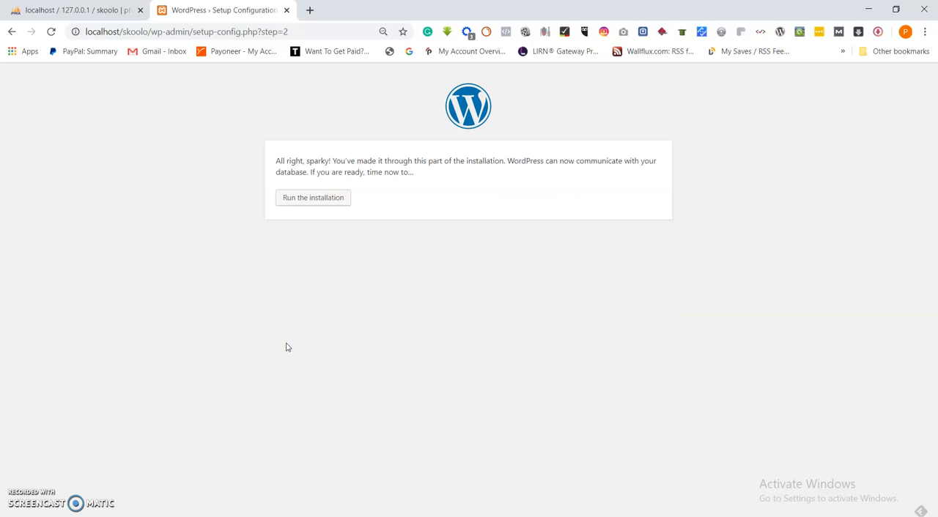
Run the WordPress installation and set both the site title and the administrator username to Skoolo
click(335, 197)
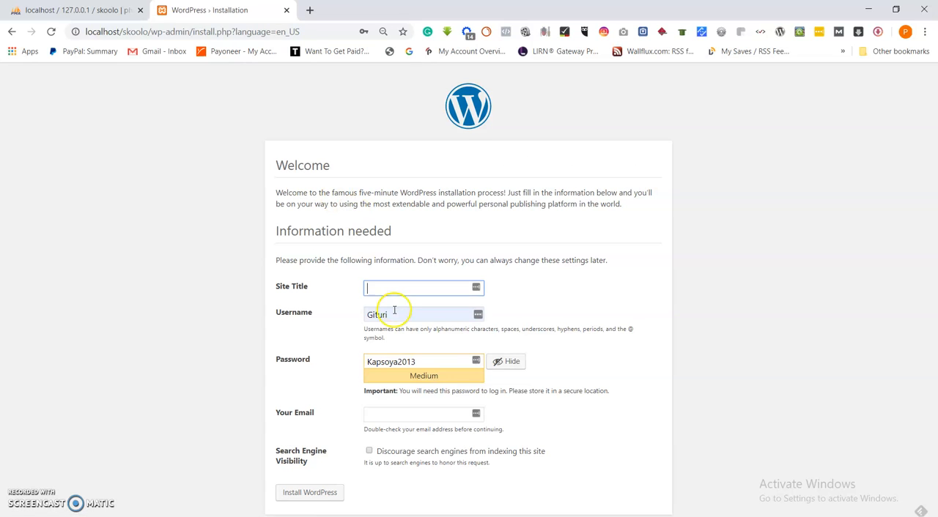
click(385, 289)
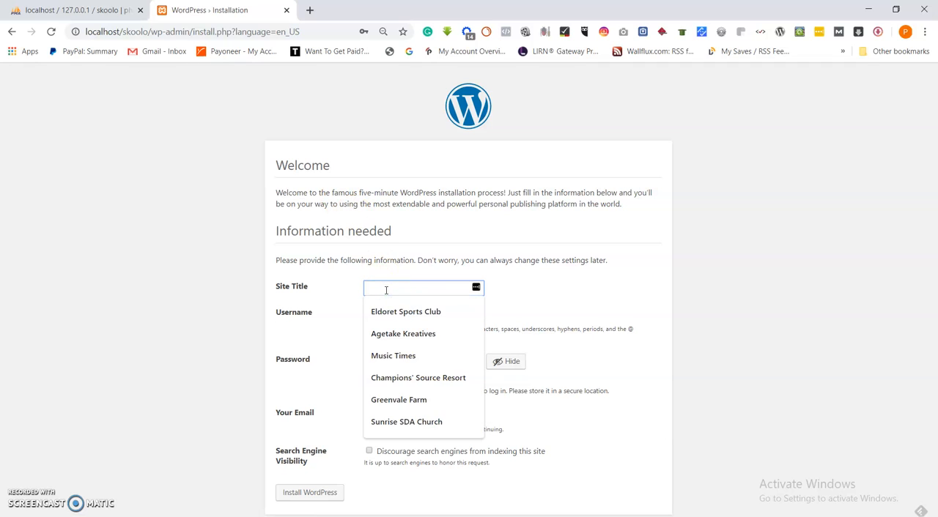
text(Skoolo)
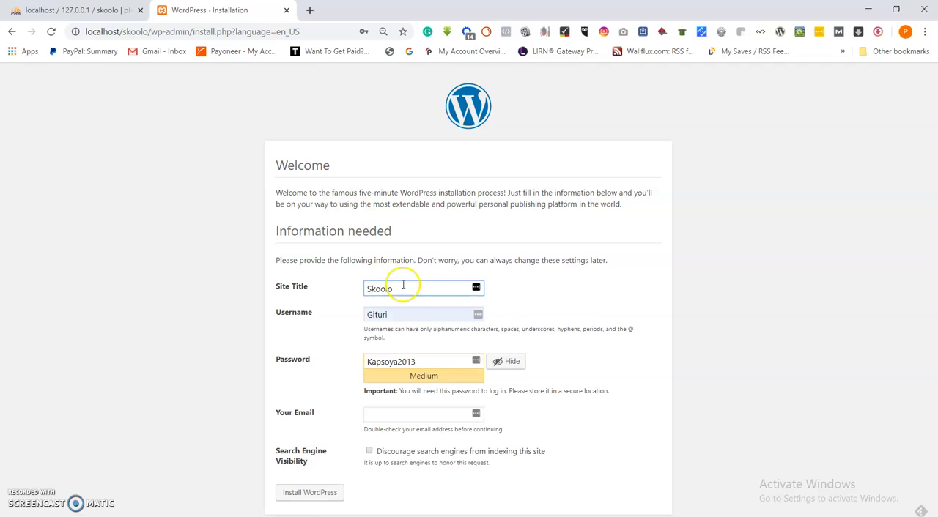
click(387, 314)
double_click(387, 314)
text(Skoolo)
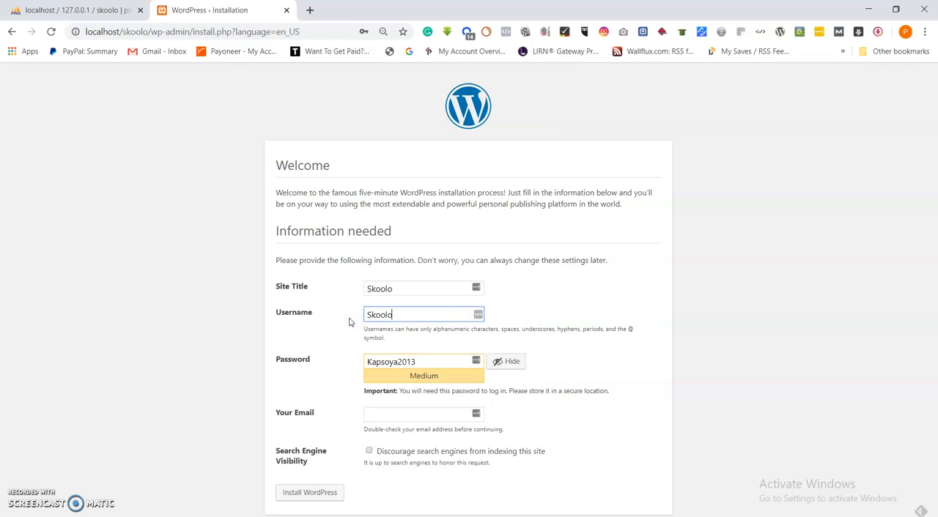
Replace the prefilled password with the administrator's password and confirm the use of a weak password
drag(427, 362, 341, 367)
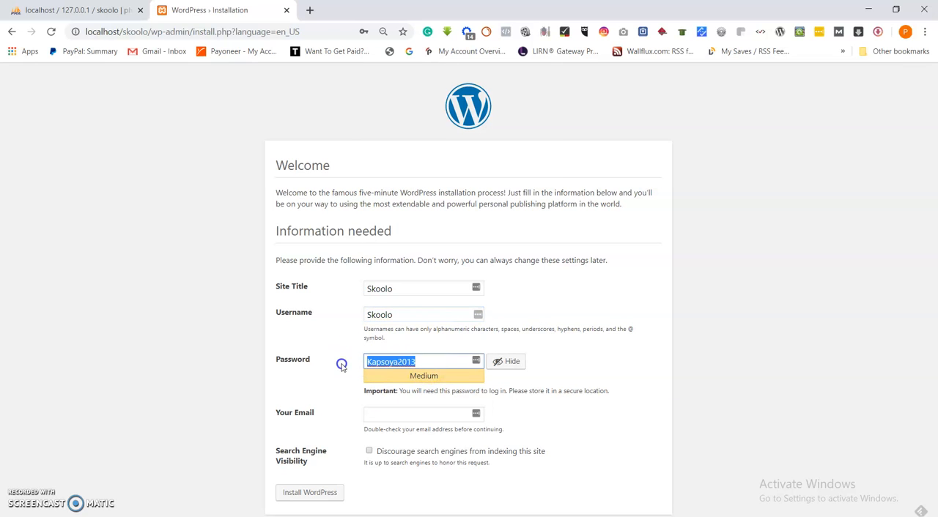
text(Password)
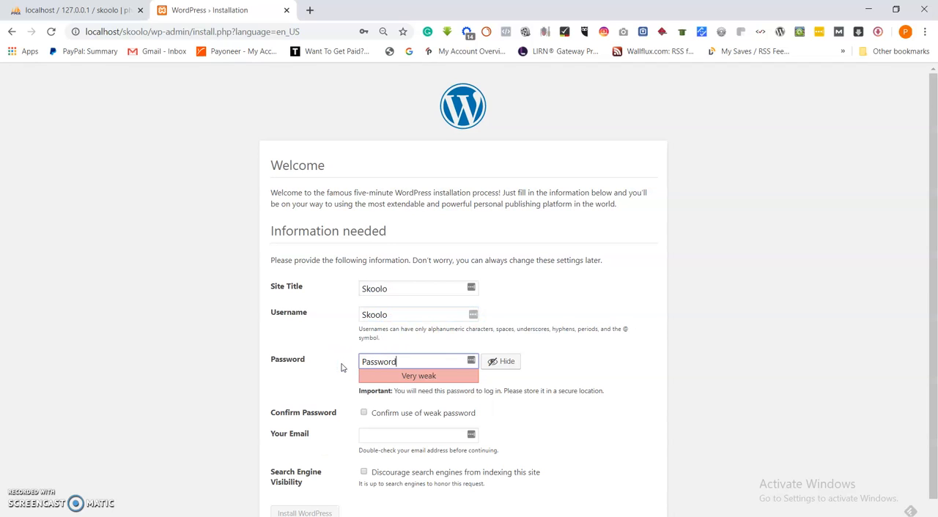
scroll(347, 363, down, 1)
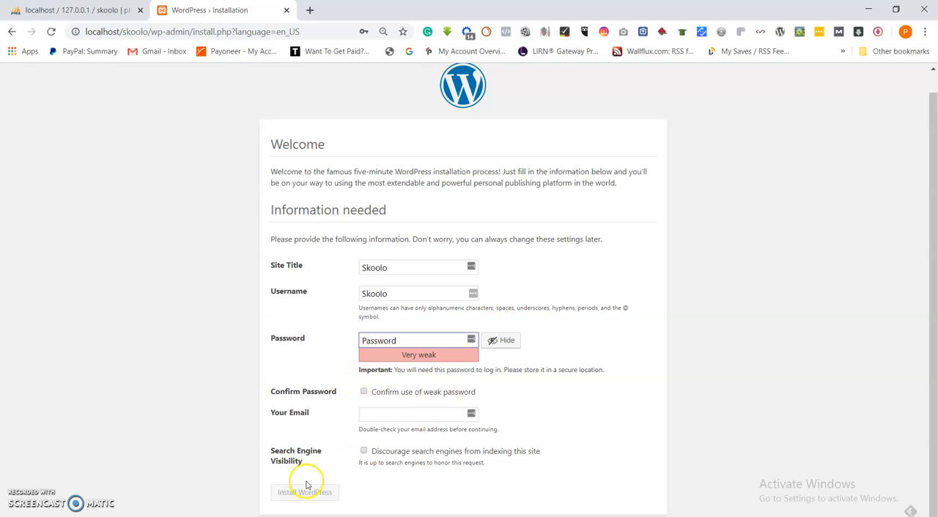
click(364, 392)
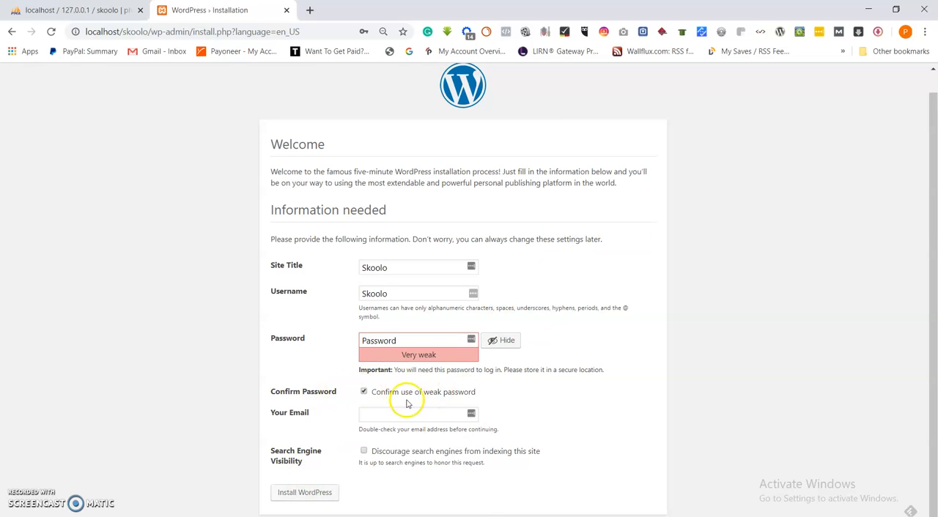
Fill in the administrator's e-mail address from the saved suggestions, install WordPress, and dismiss the offer to save the password
click(394, 412)
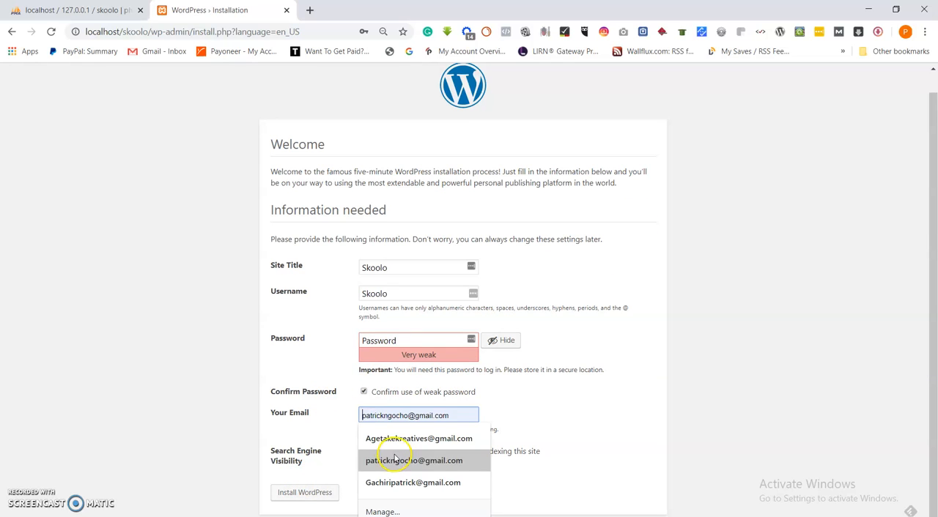
click(447, 438)
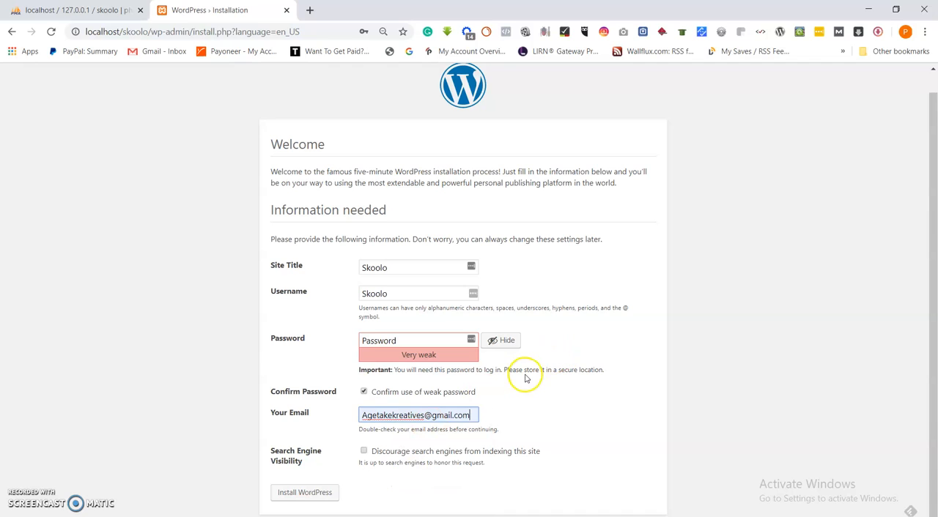
click(298, 499)
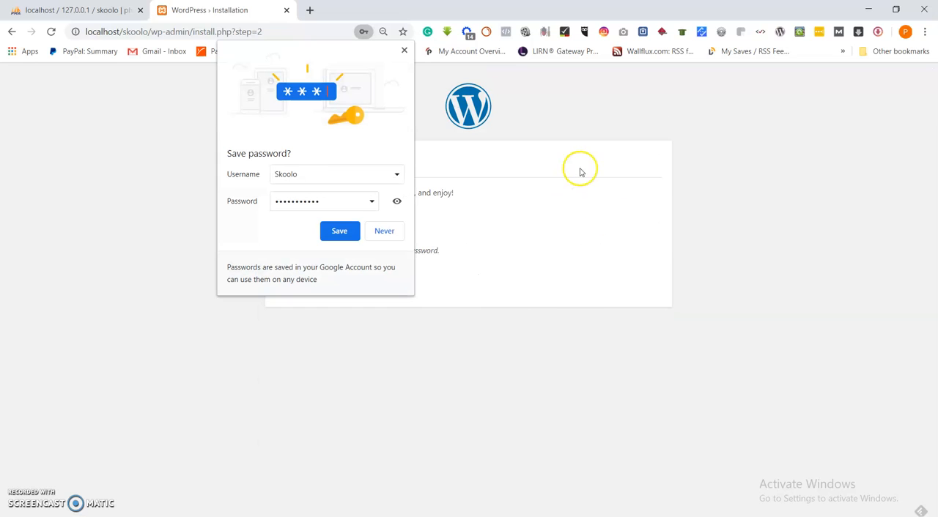
click(404, 50)
Open the WordPress login page and log in as Skoolo with the account password, replacing the prefilled credentials
click(283, 287)
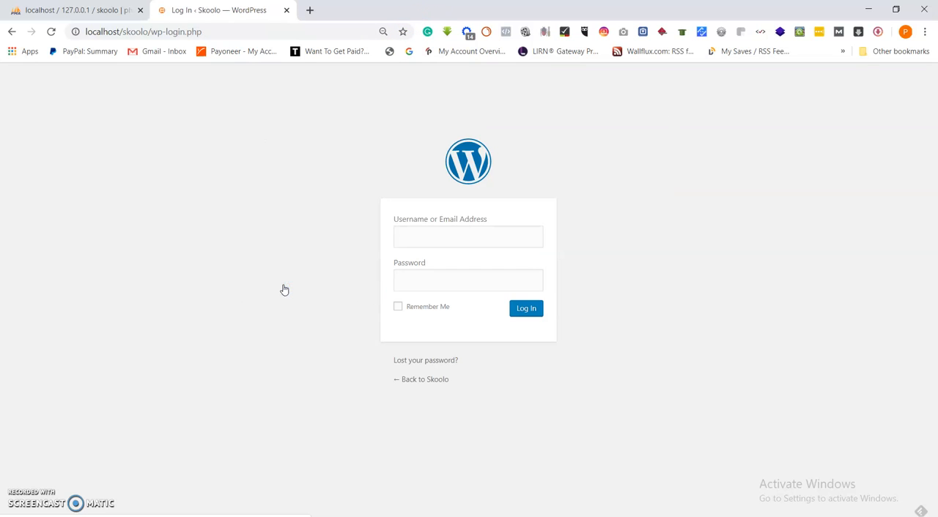
drag(430, 238, 359, 237)
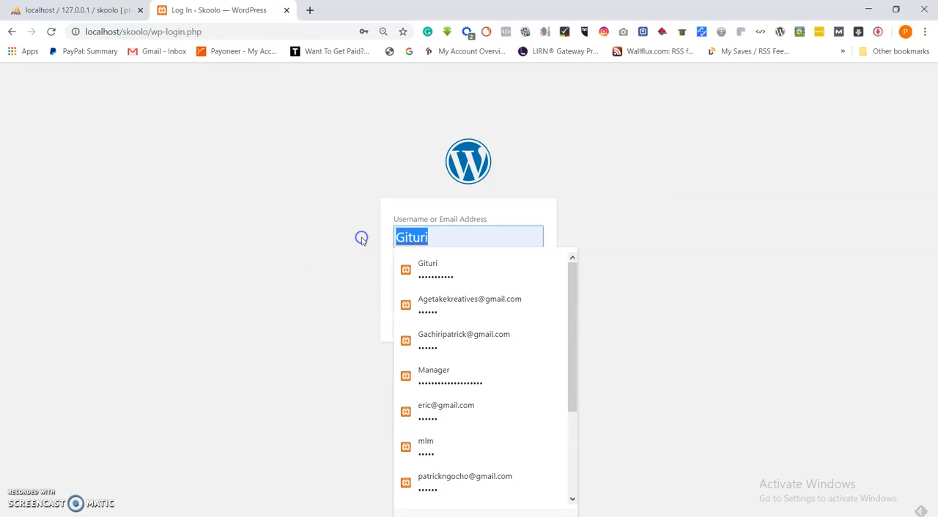
text(Skoolo)
click(373, 247)
drag(475, 289, 371, 286)
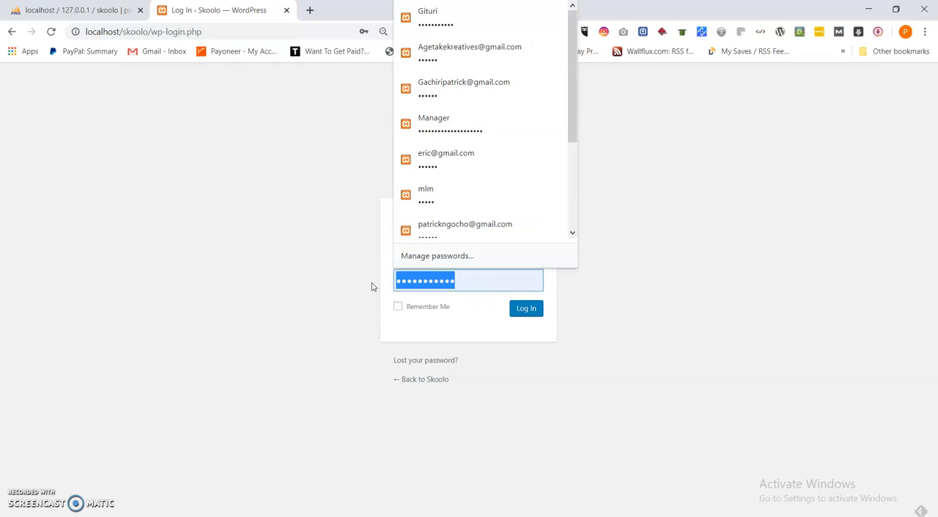
text(•)
click(383, 283)
click(525, 312)
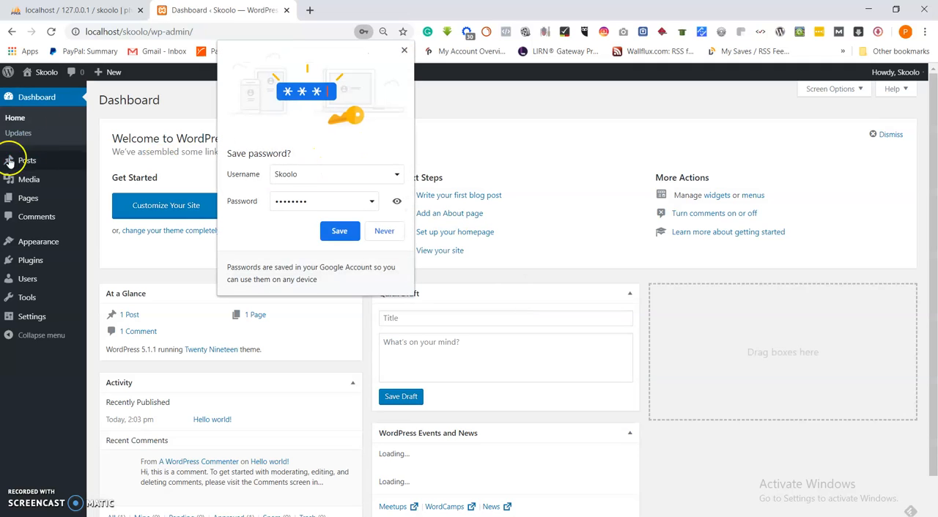
click(403, 50)
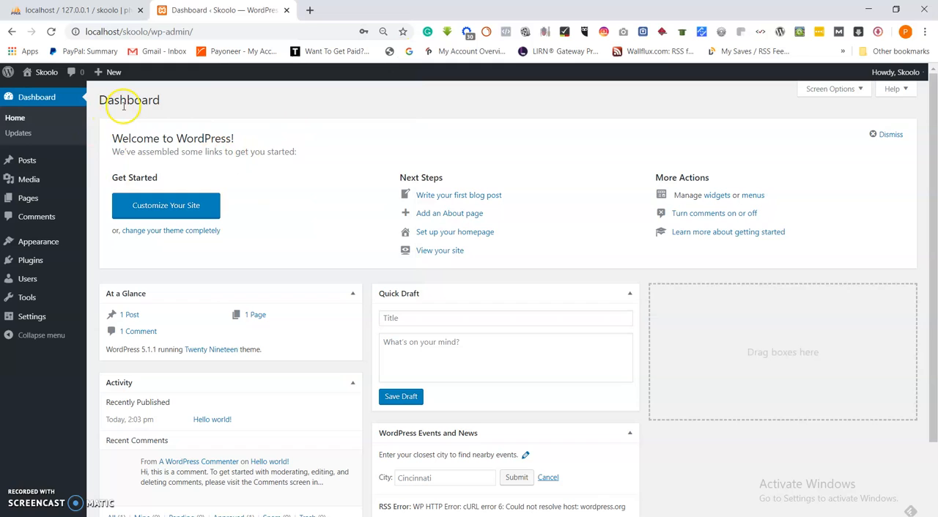
mouse_move(20, 80)
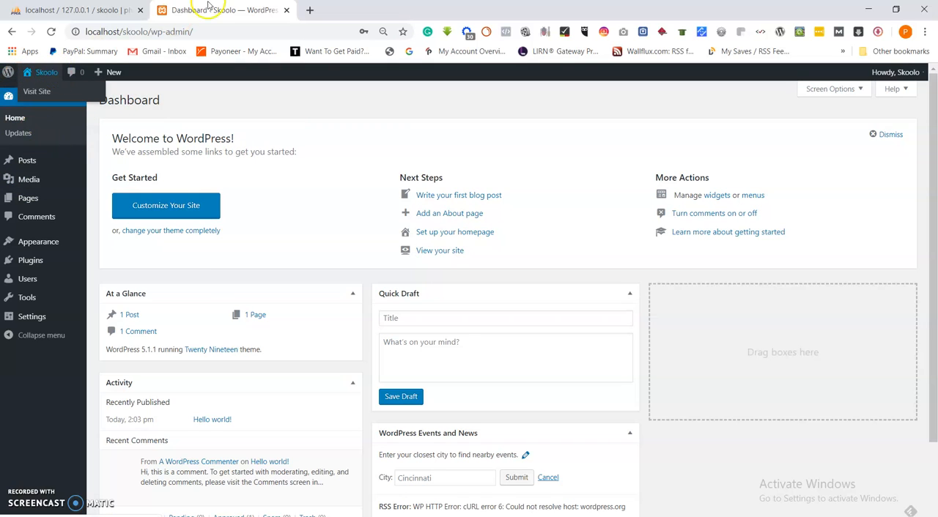
click(310, 10)
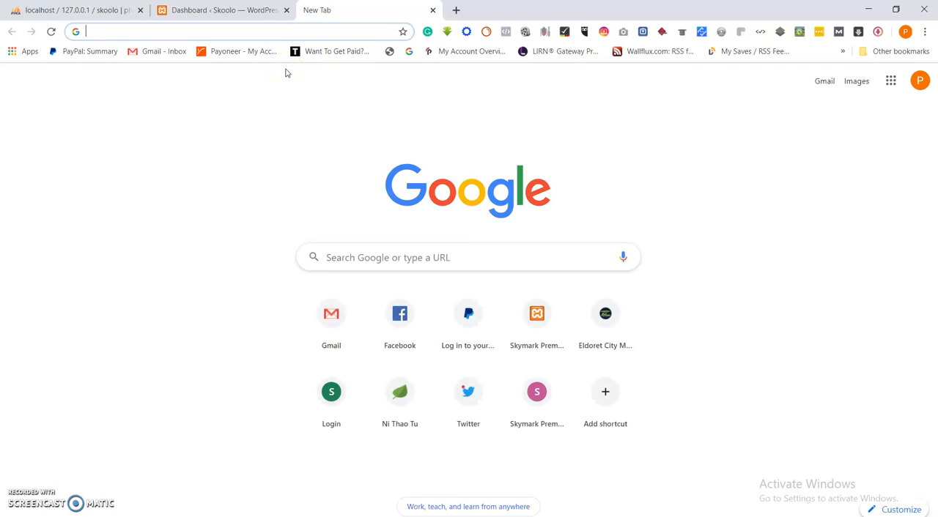
text(sk)
key(BackSpace)
key(BackSpace)
key(BackSpace)
text(http:)
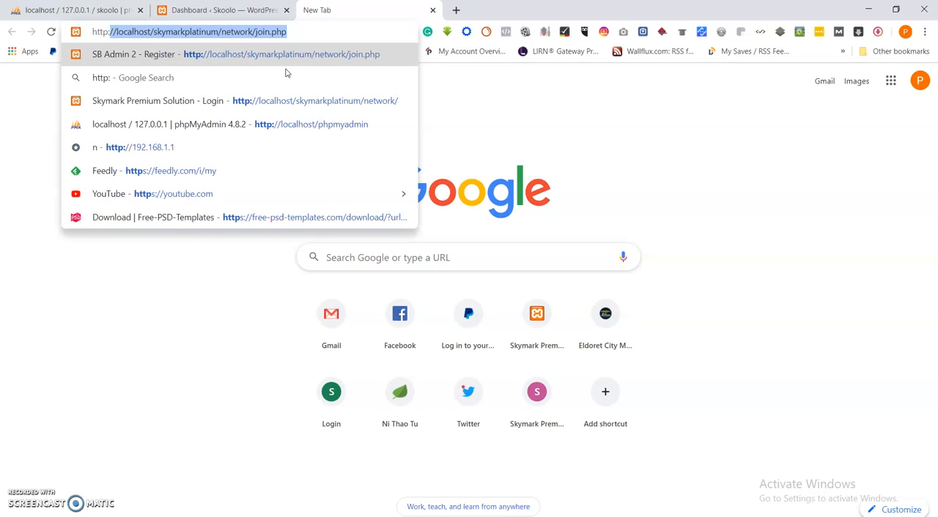
text(ll)
key(BackSpace)
key(BackSpace)
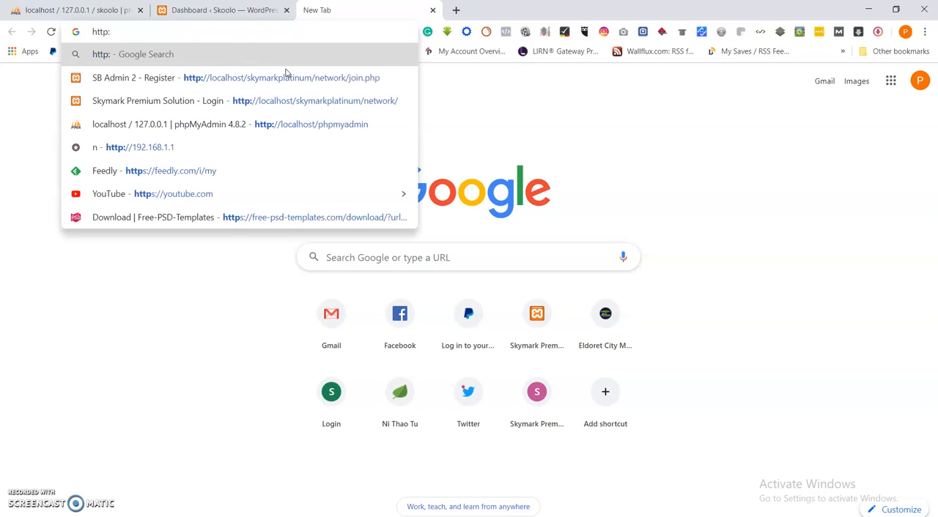
text(//localh)
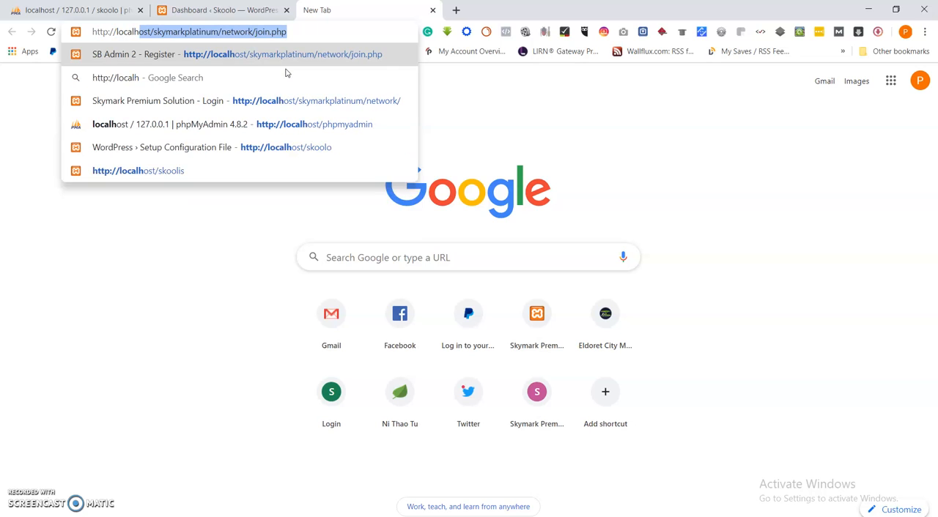
text(ost/skoolis)
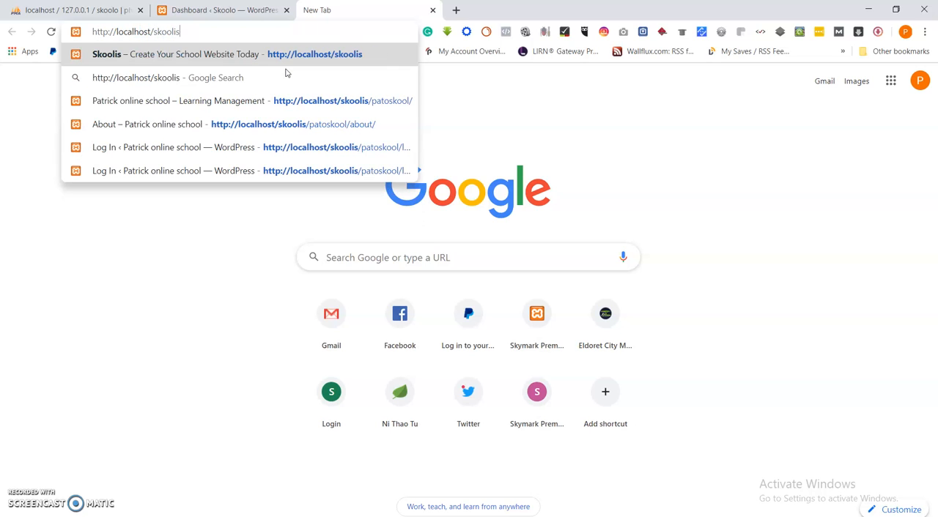
key(Return)
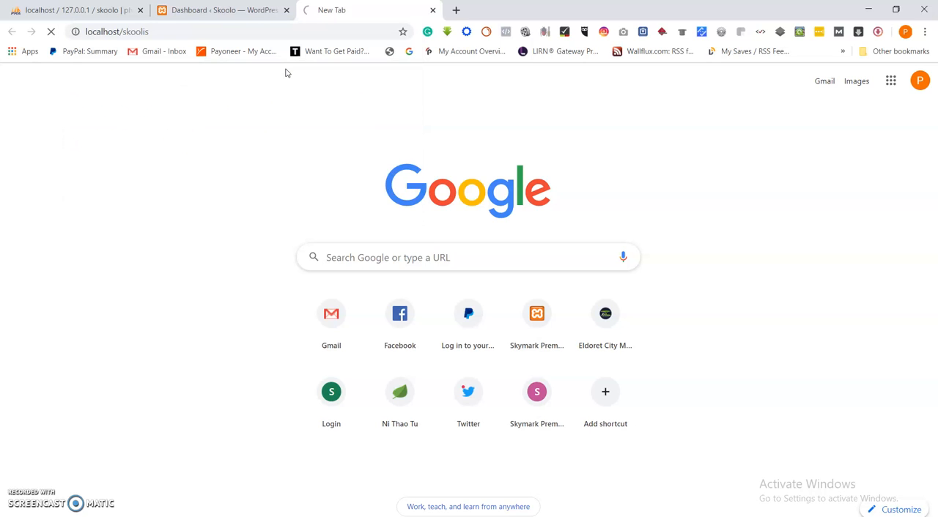
click(328, 136)
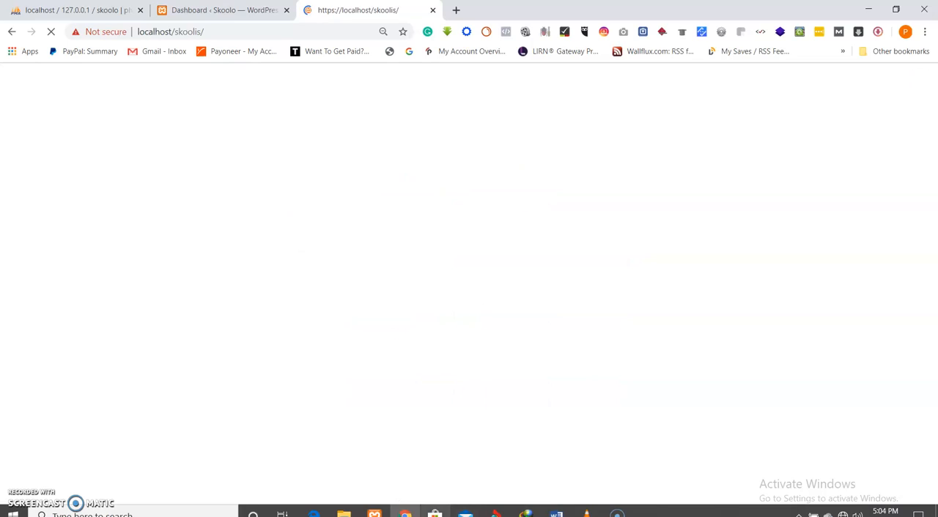
Look through the WordPress files in the skoolo folder and reload the skoolo database structure in phpMyAdmin
mouse_move(343, 512)
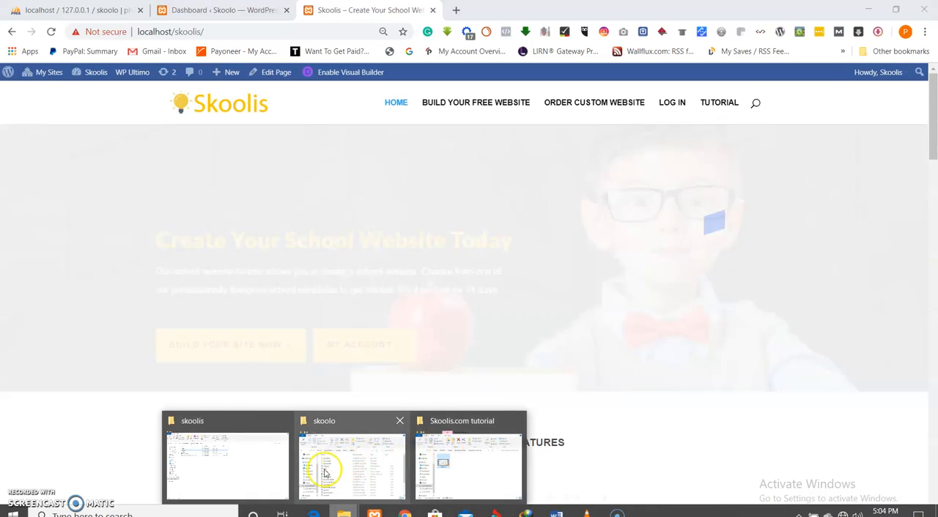
click(331, 472)
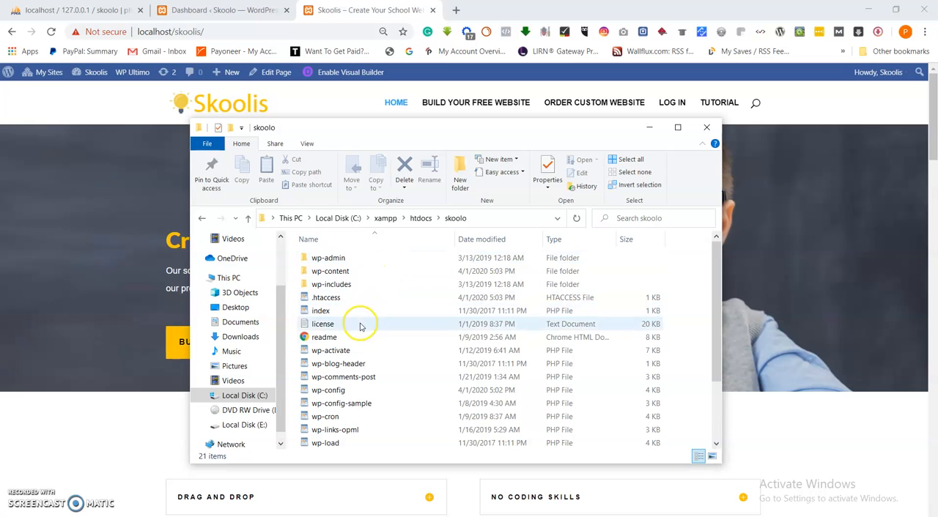
scroll(364, 337, down, 2)
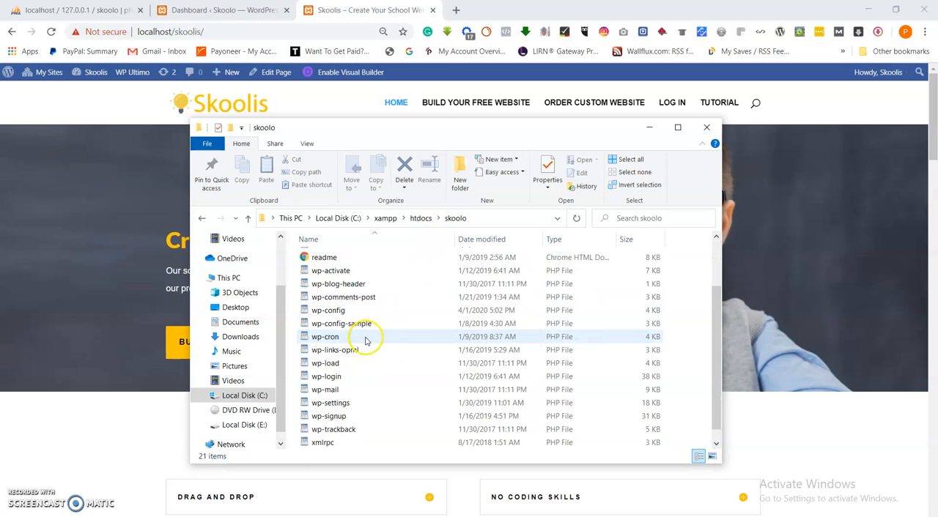
scroll(366, 340, up, 1)
click(74, 9)
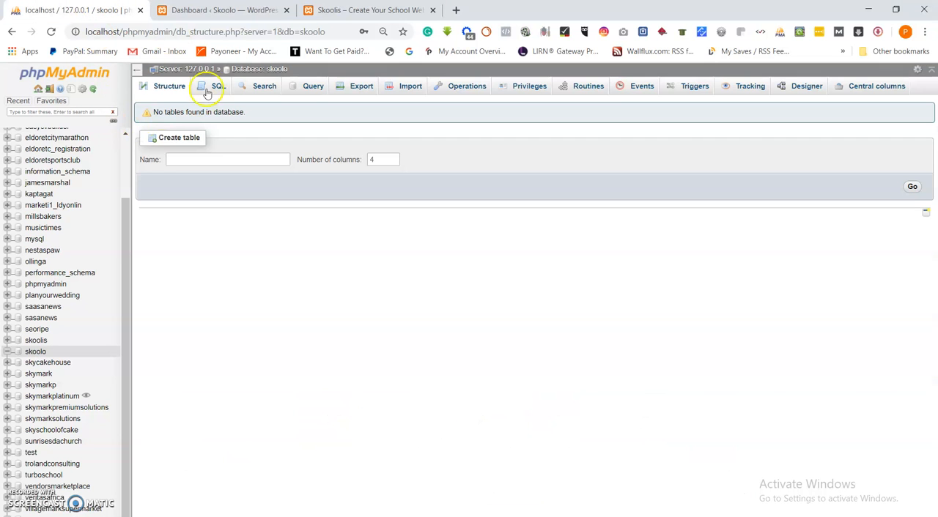
click(51, 32)
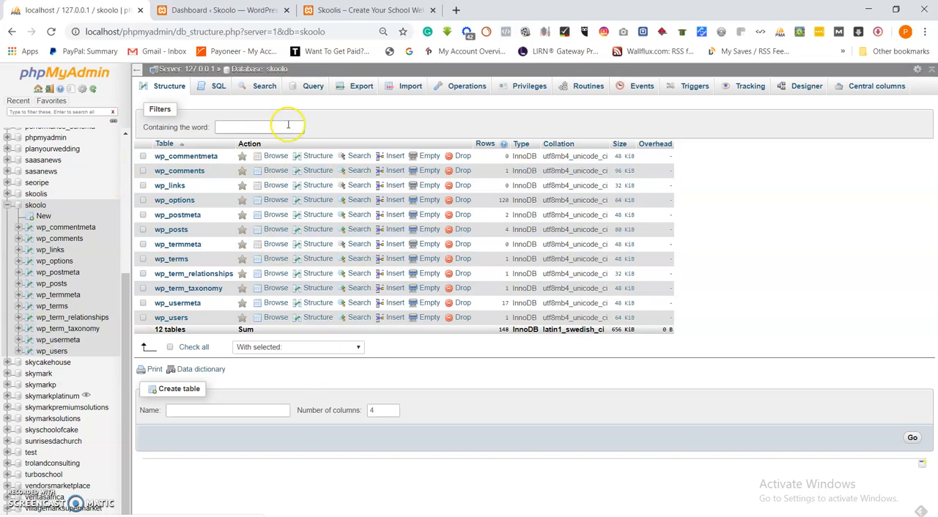
Open the Skoolis site's admin dashboard at localhost/skoolis/wp-admin
click(388, 10)
click(221, 32)
click(227, 32)
text(wp-admin)
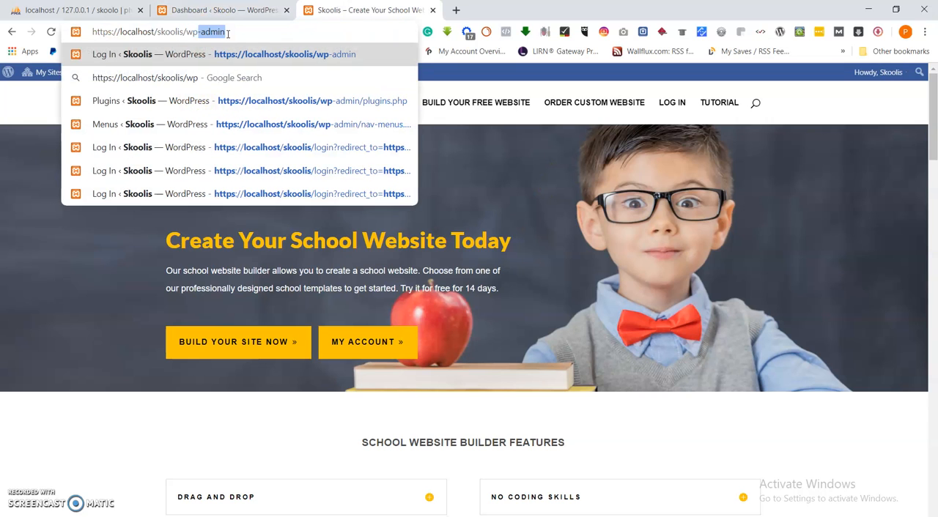
key(Return)
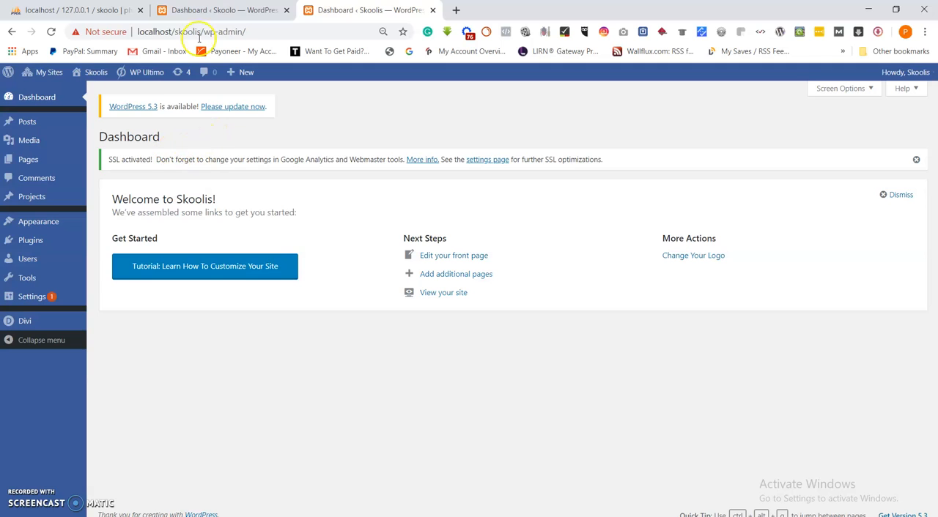
Compare the Skoolo dashboard with the Skoolis dashboard, examining the admin menus and the My Sites list
click(213, 10)
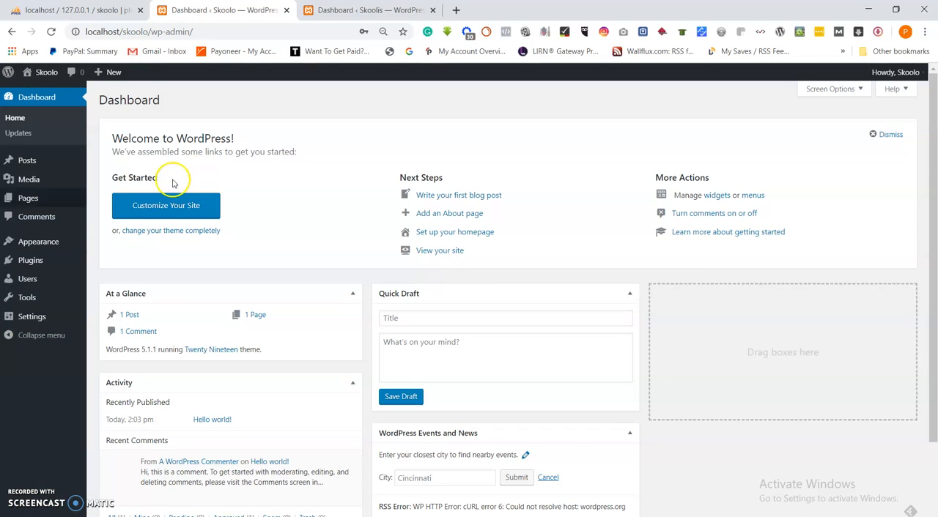
mouse_move(20, 202)
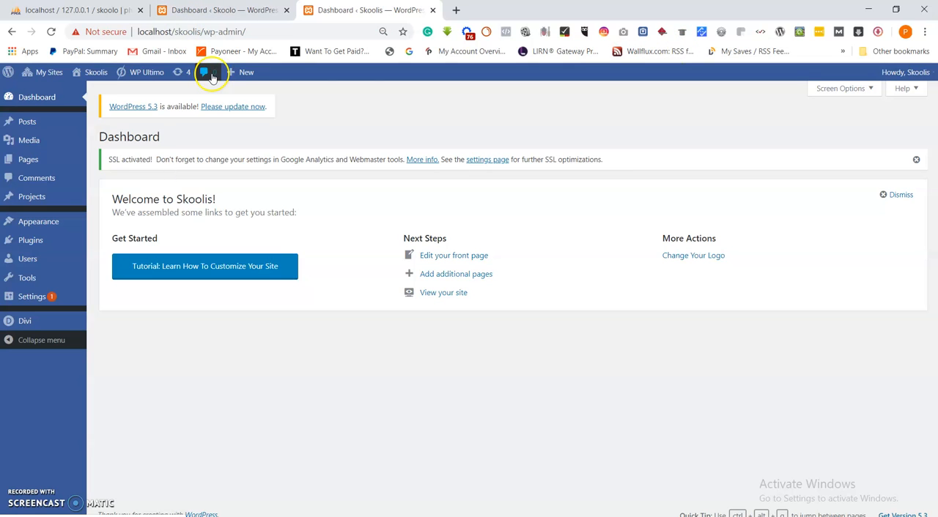
mouse_move(42, 73)
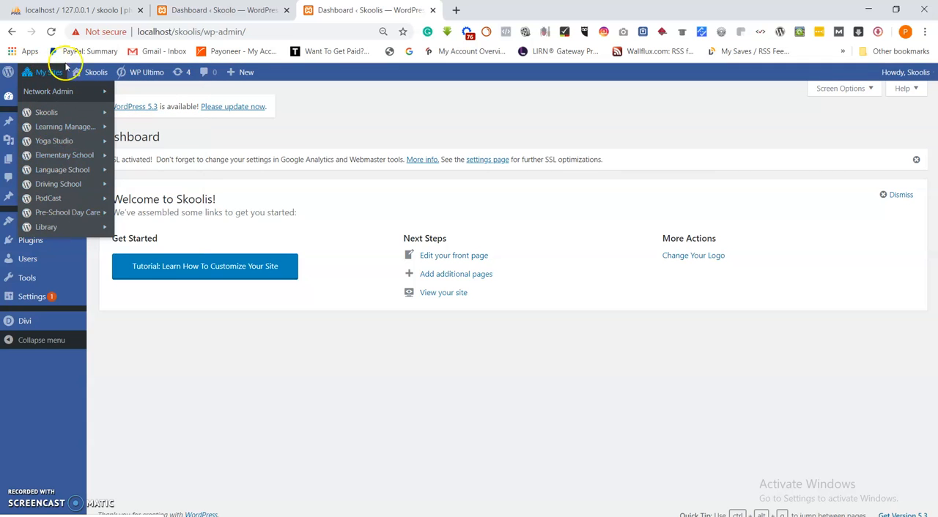
click(170, 10)
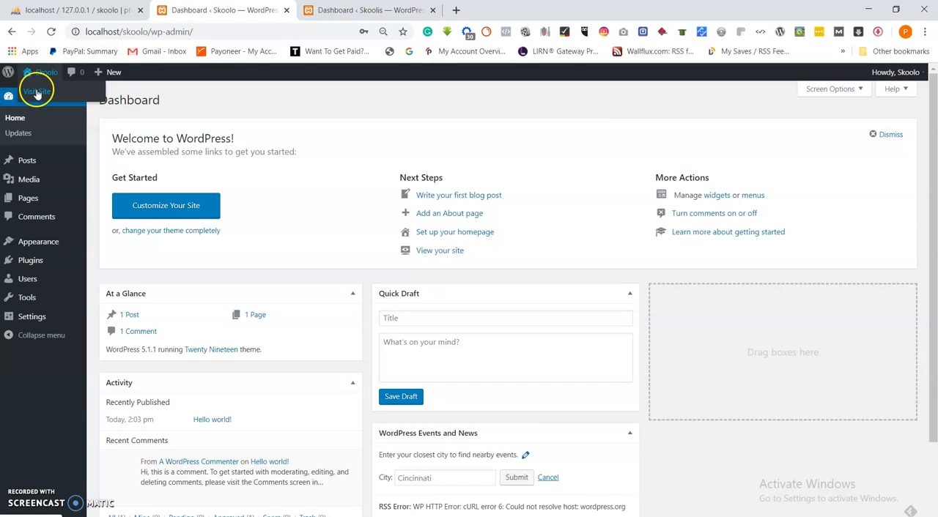
click(358, 10)
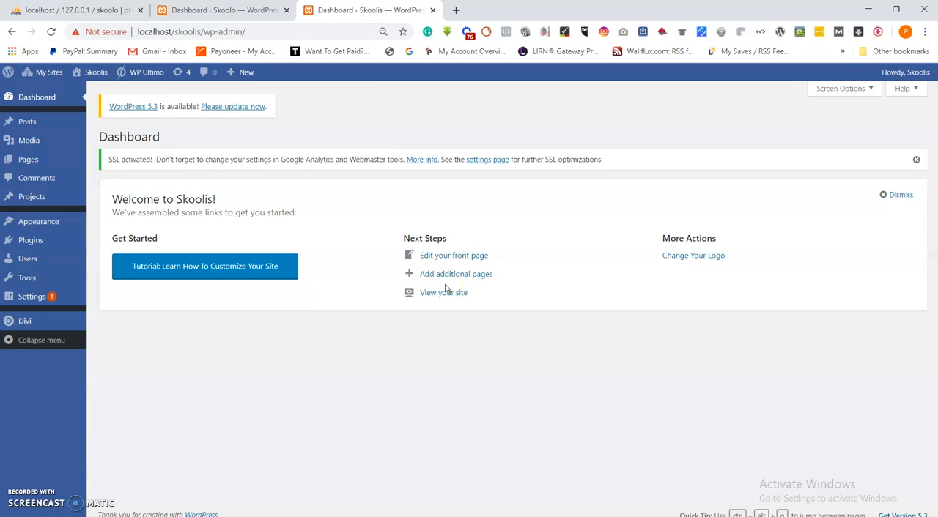
click(266, 9)
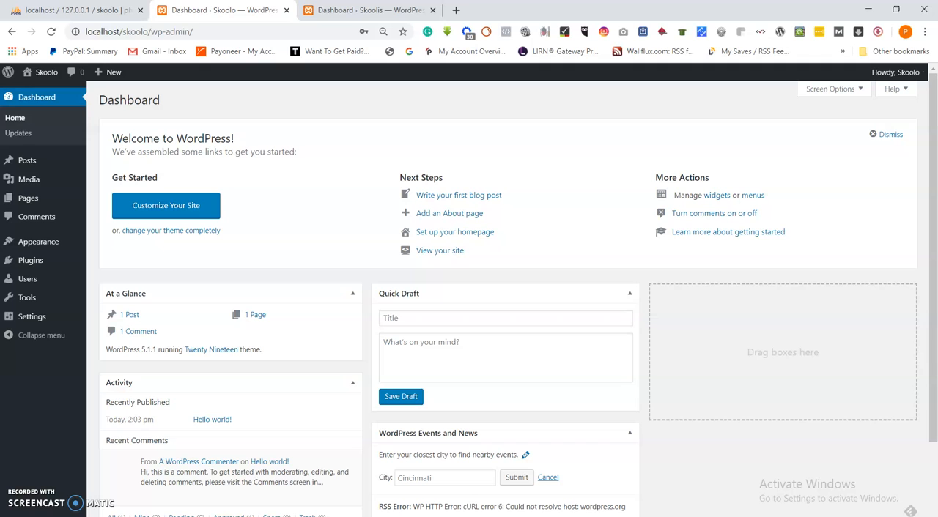
click(351, 10)
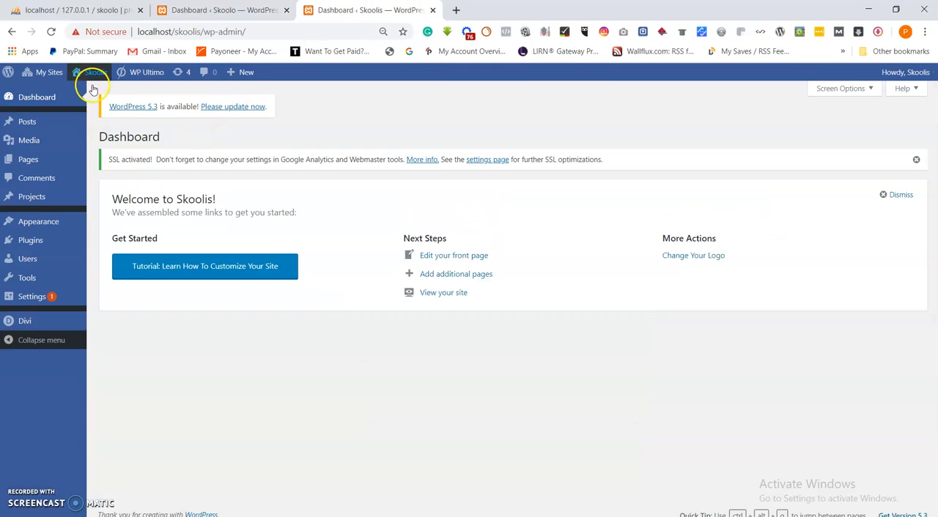
click(220, 10)
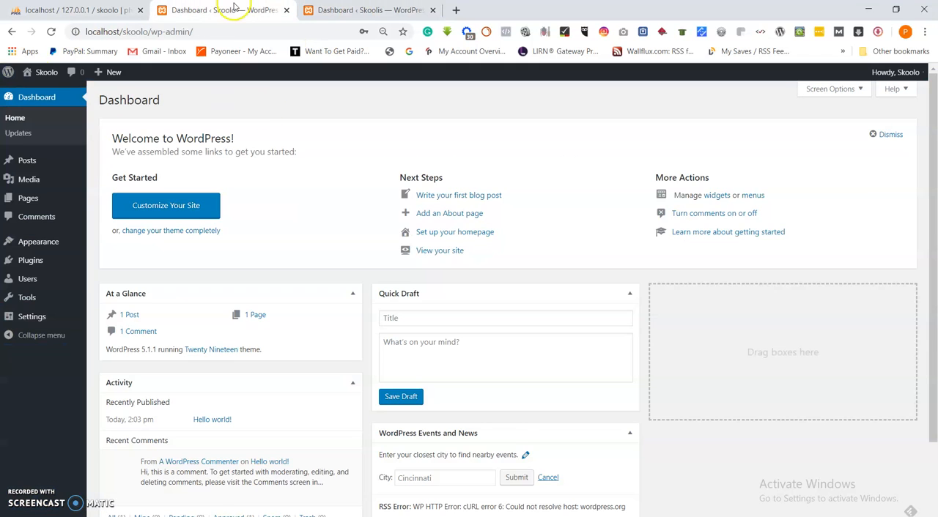
Open the wp-config file from the skoolo folder in Visual Studio Code
mouse_move(343, 513)
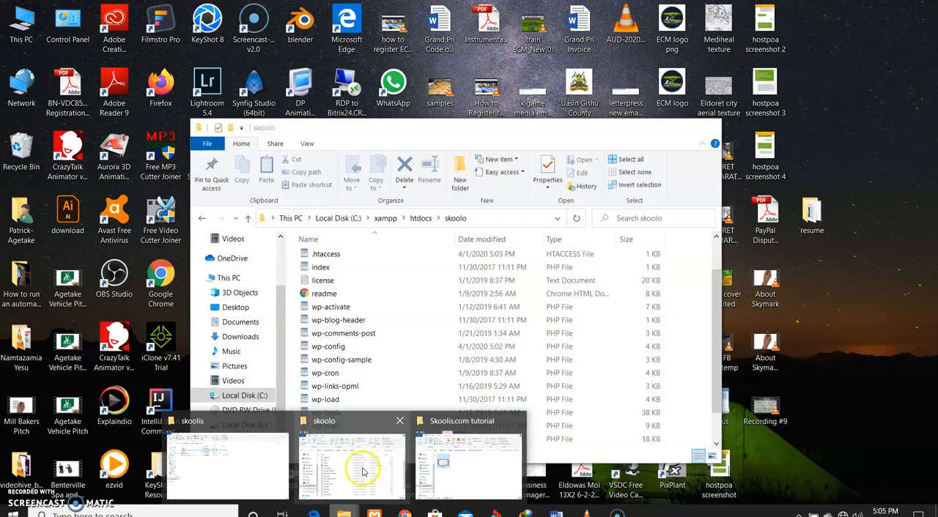
click(373, 467)
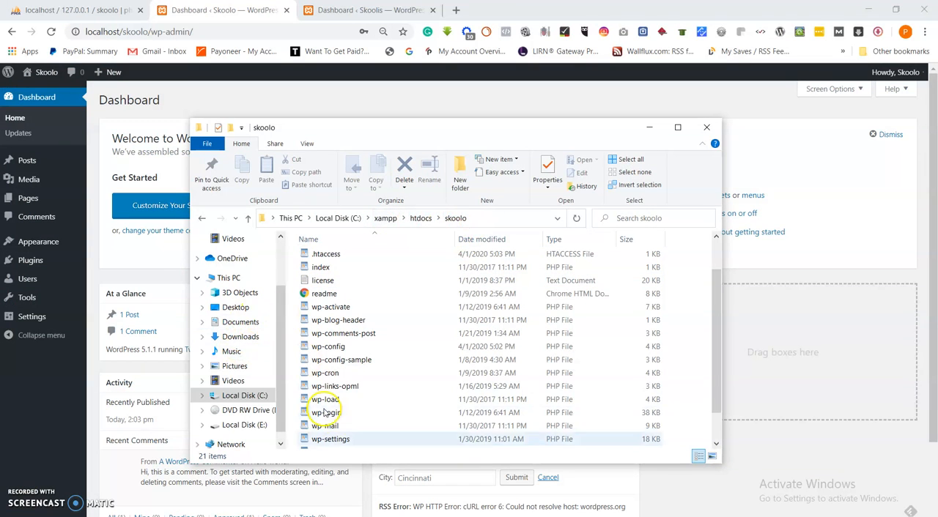
right_click(325, 349)
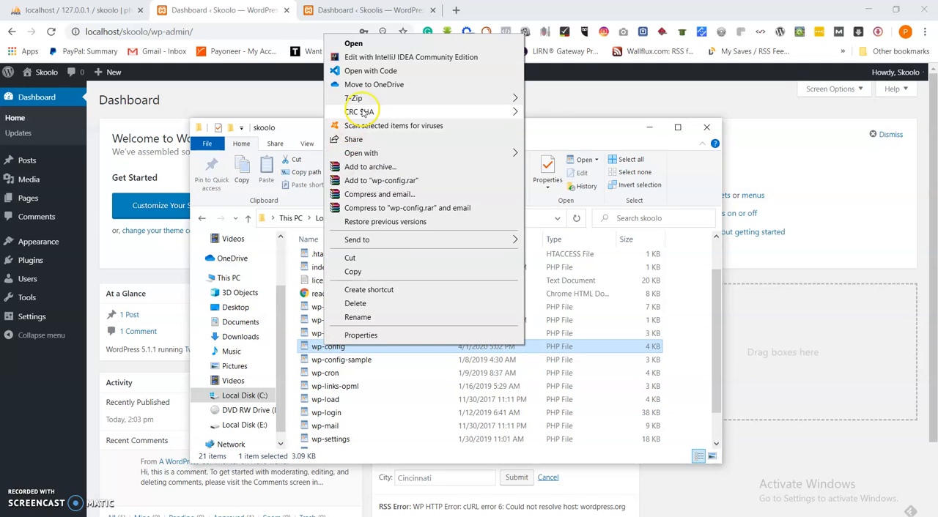
click(386, 73)
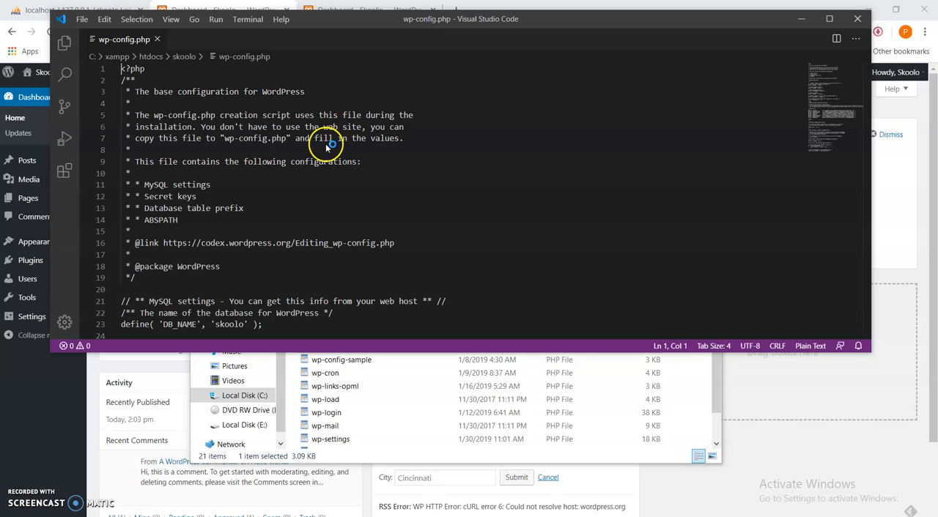
Add the line define('WP_ALLOW_MULTISITE', true); directly below the WP_DEBUG definition in wp-config.php
click(290, 161)
scroll(293, 168, down, 6)
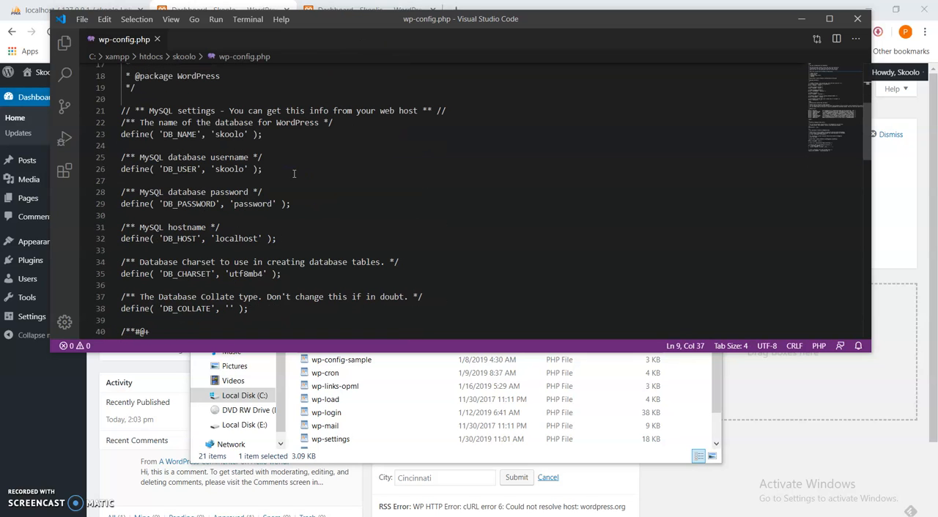
scroll(297, 183, down, 5)
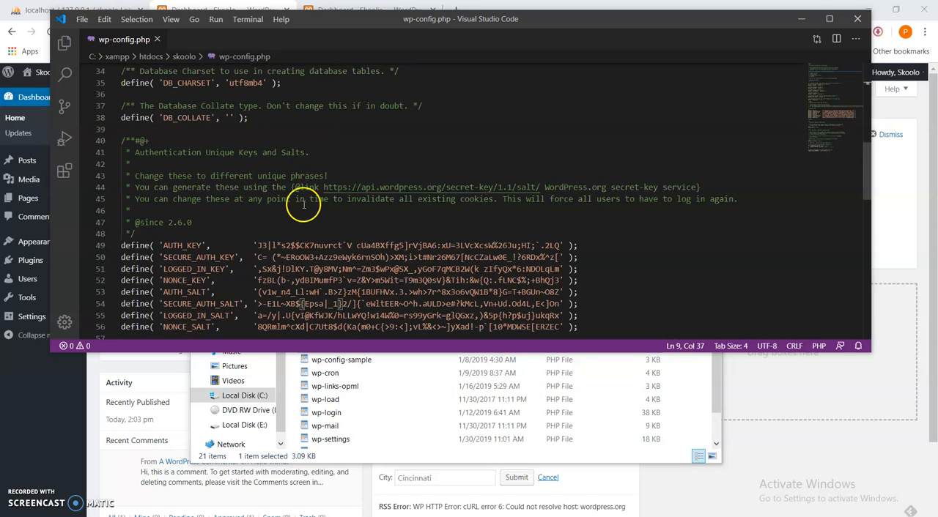
scroll(303, 205, down, 5)
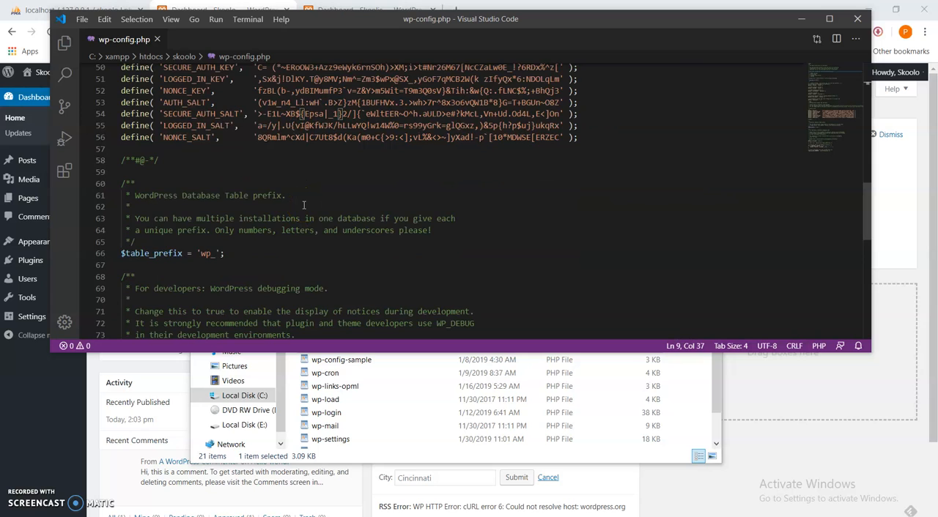
scroll(303, 205, down, 6)
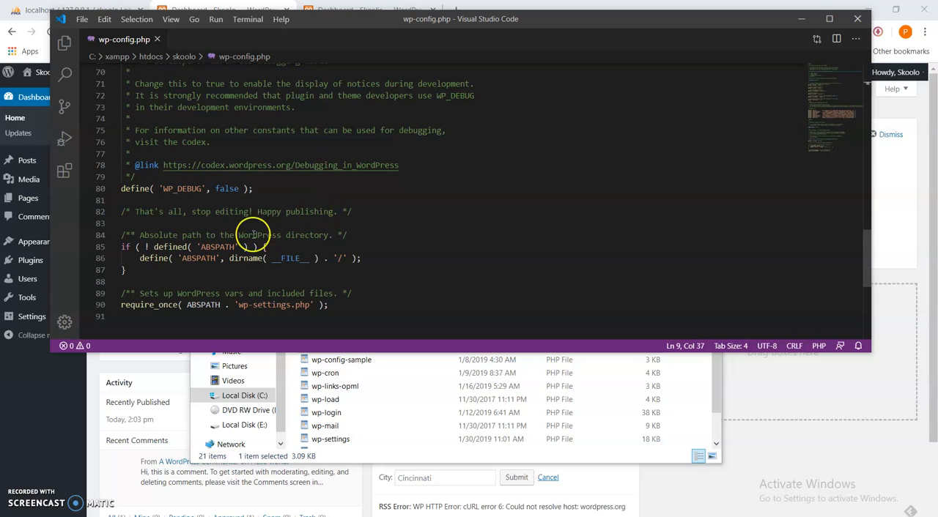
click(271, 191)
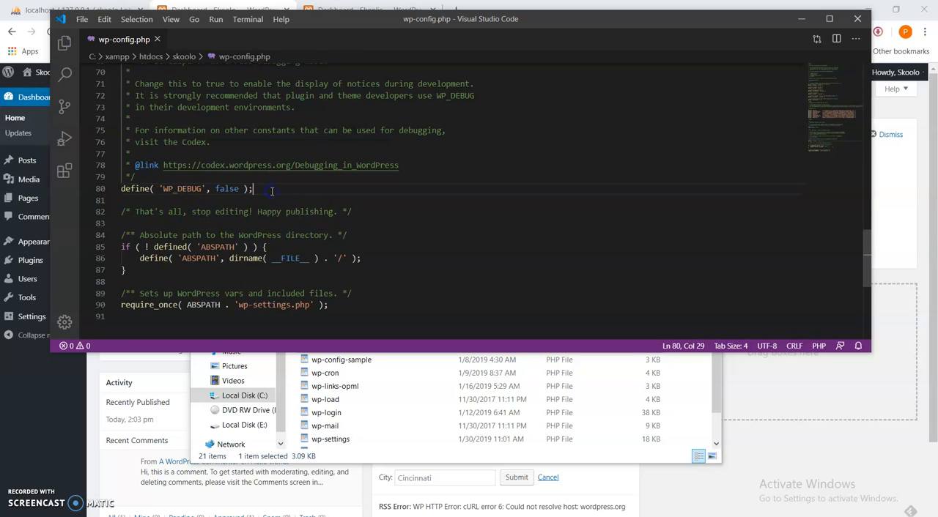
key(Return)
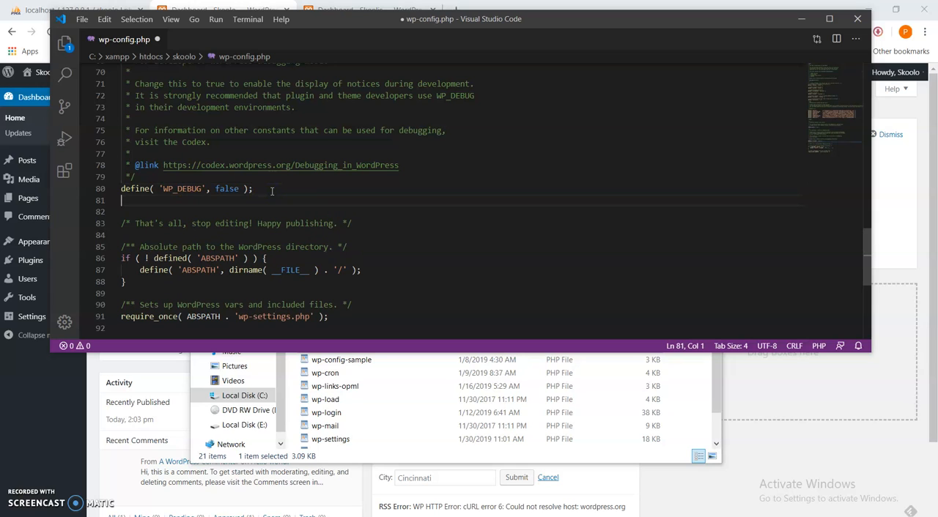
text(define('WP)
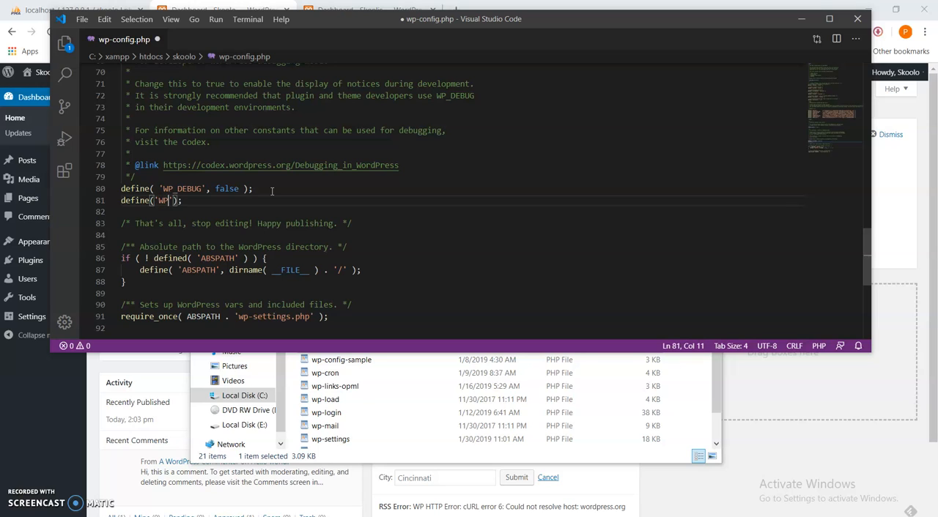
text(_ALLOW_MULTISITE')
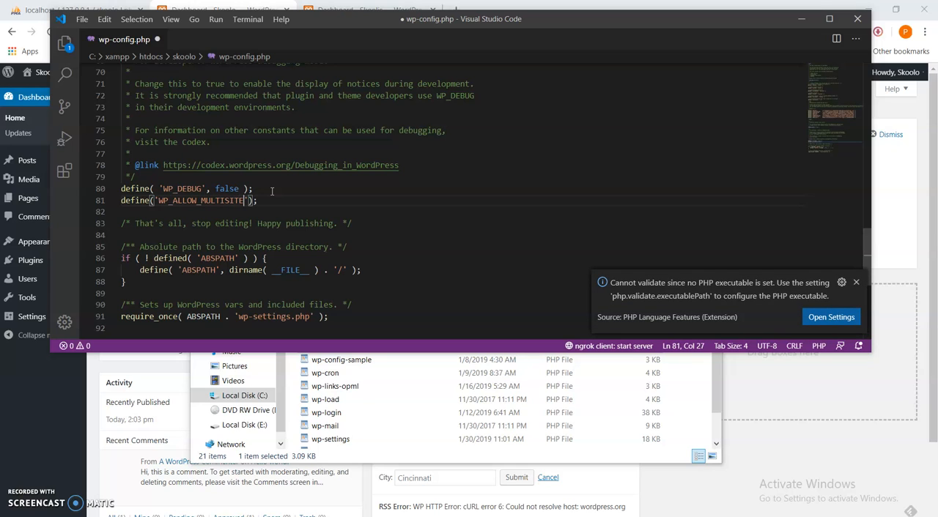
text(, )
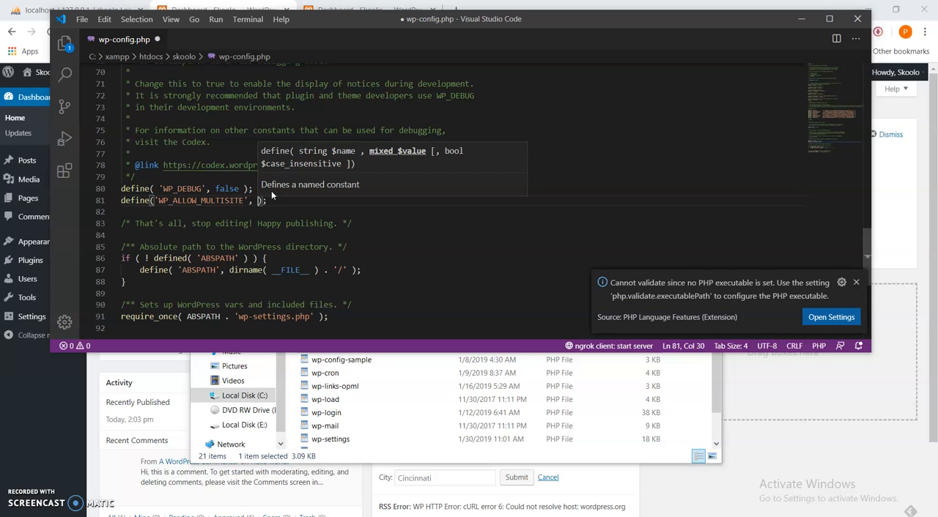
text(true)
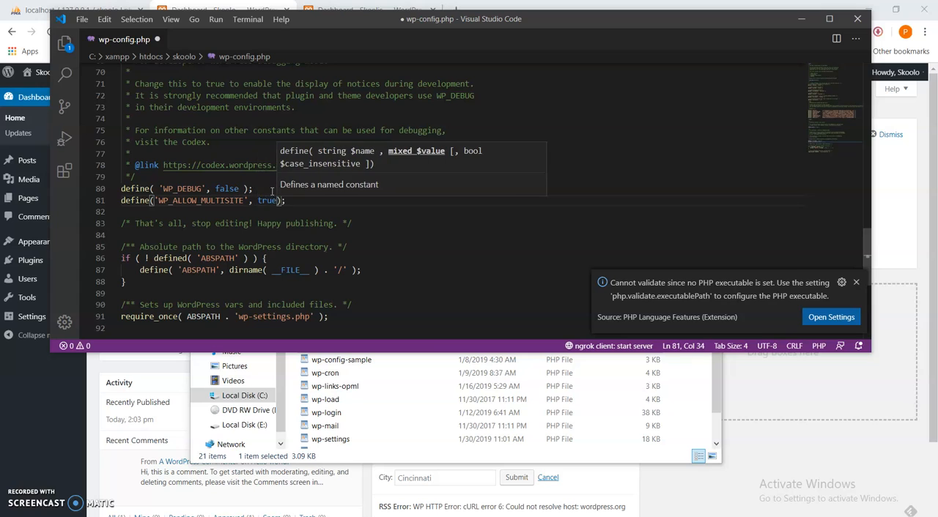
Save wp-config.php and return to the Skoolo dashboard in the browser
click(309, 204)
key(ctrl+s)
click(81, 19)
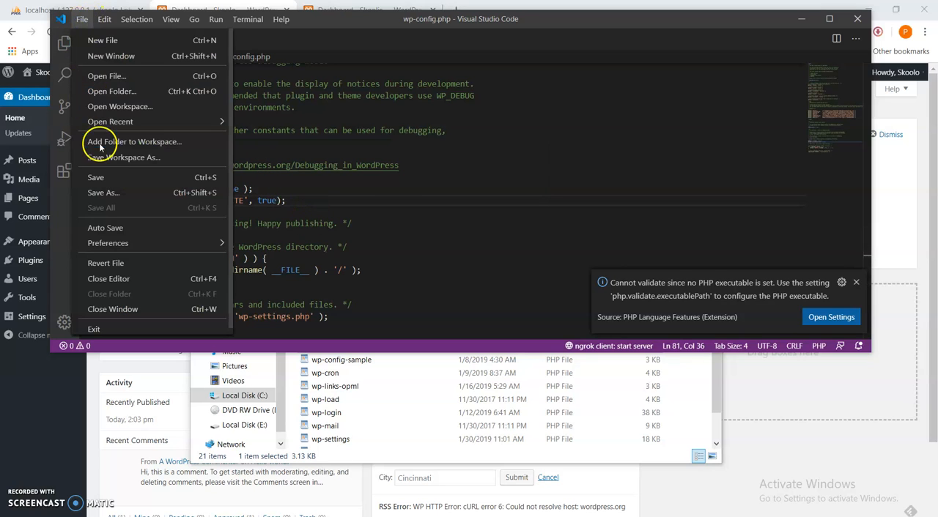
click(102, 177)
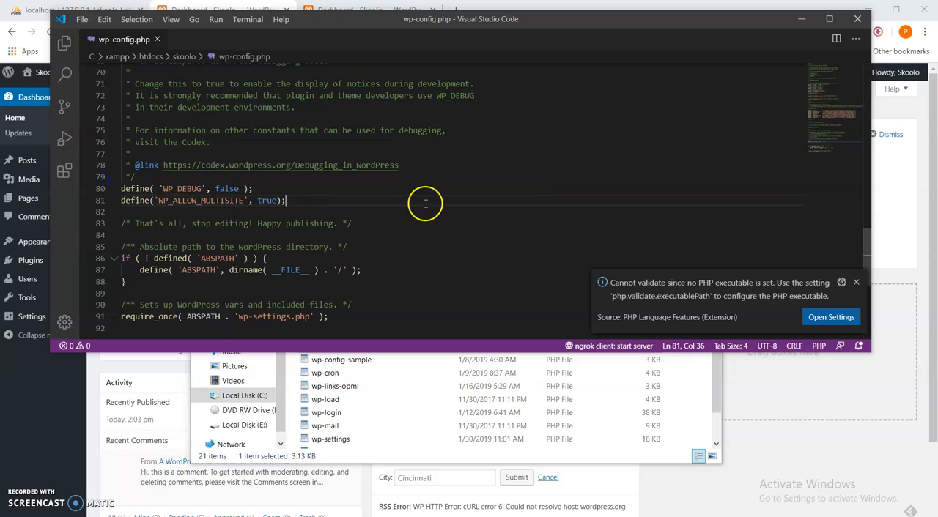
click(797, 25)
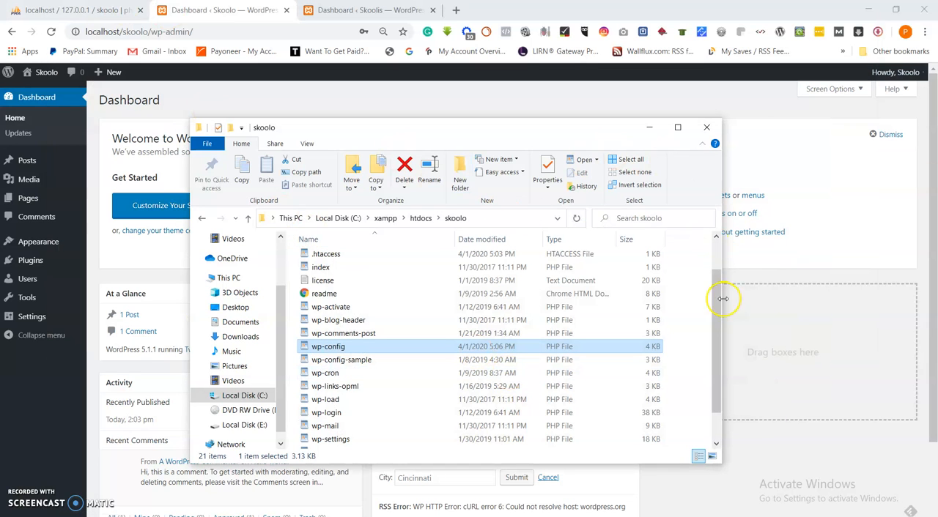
click(33, 405)
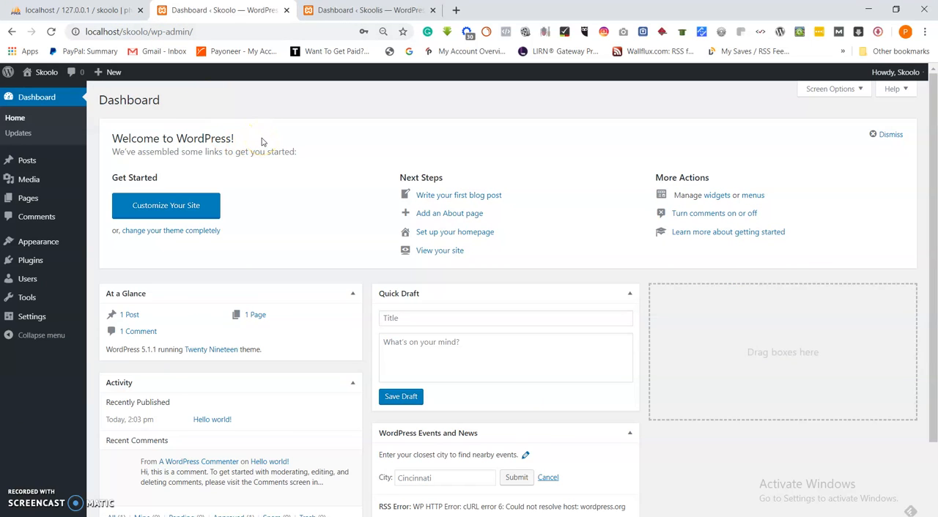
Reload the Skoolo dashboard and install the network from Network Setup, keeping the title Skoolo Sites and the prefilled admin email
mouse_move(28, 296)
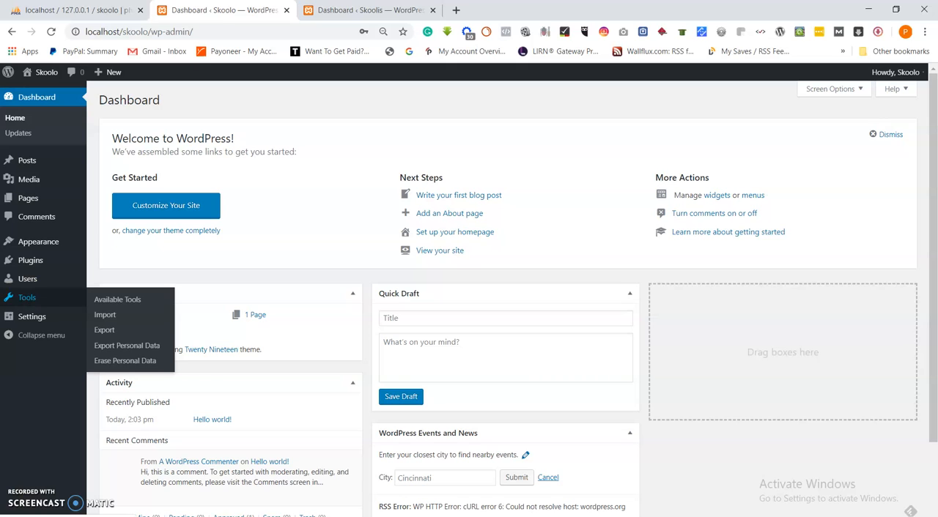
click(52, 31)
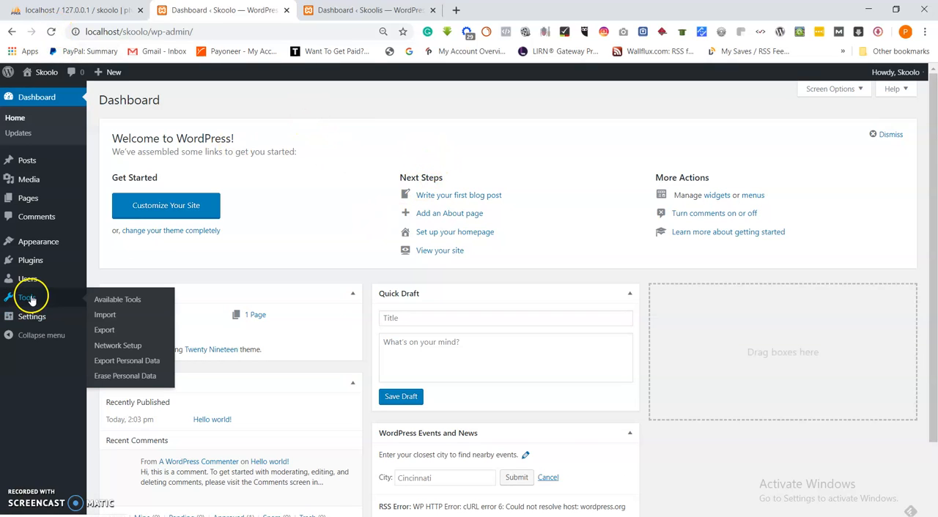
click(114, 346)
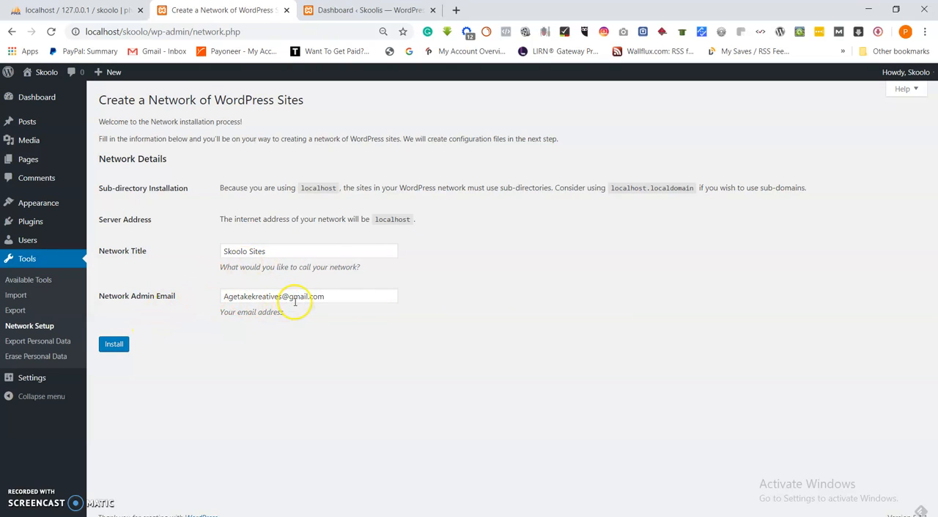
click(115, 344)
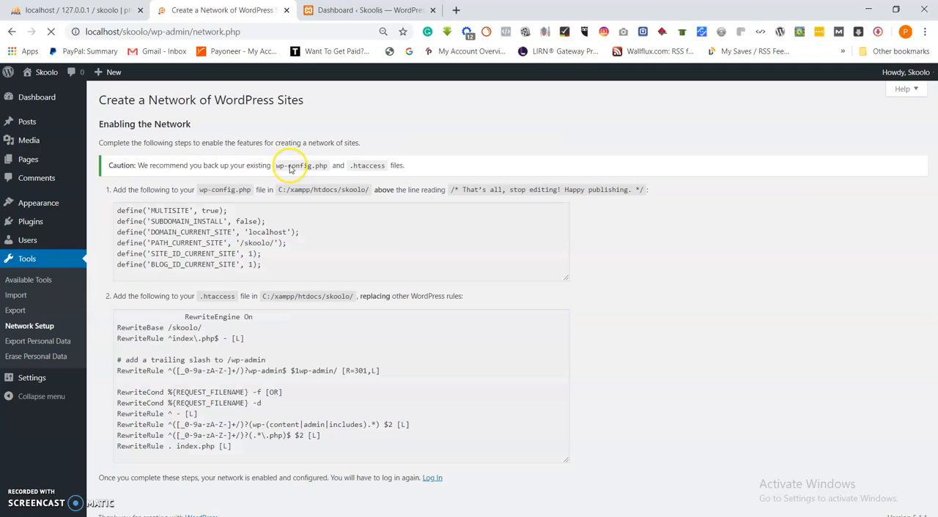
Copy the multisite define lines from the network setup page into wp-config.php below WP_ALLOW_MULTISITE and save the file
drag(281, 268, 115, 211)
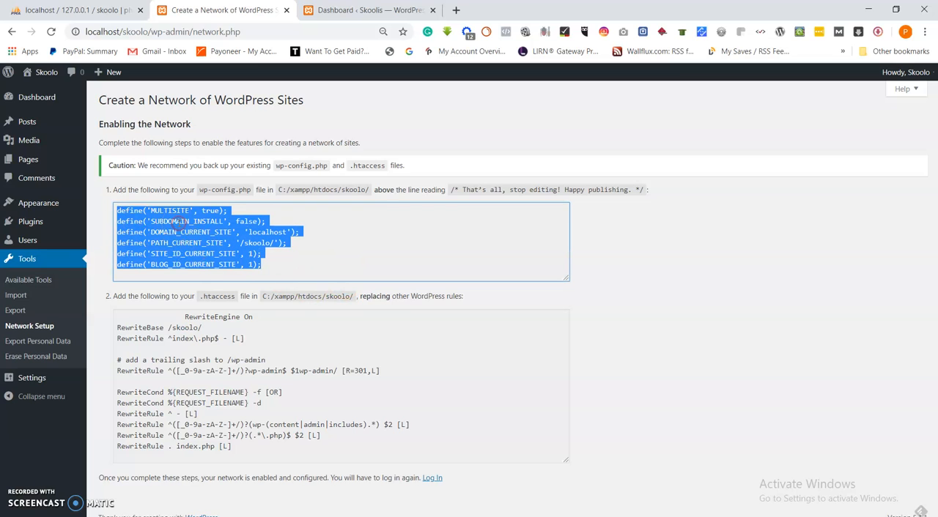
right_click(186, 228)
click(210, 233)
click(648, 513)
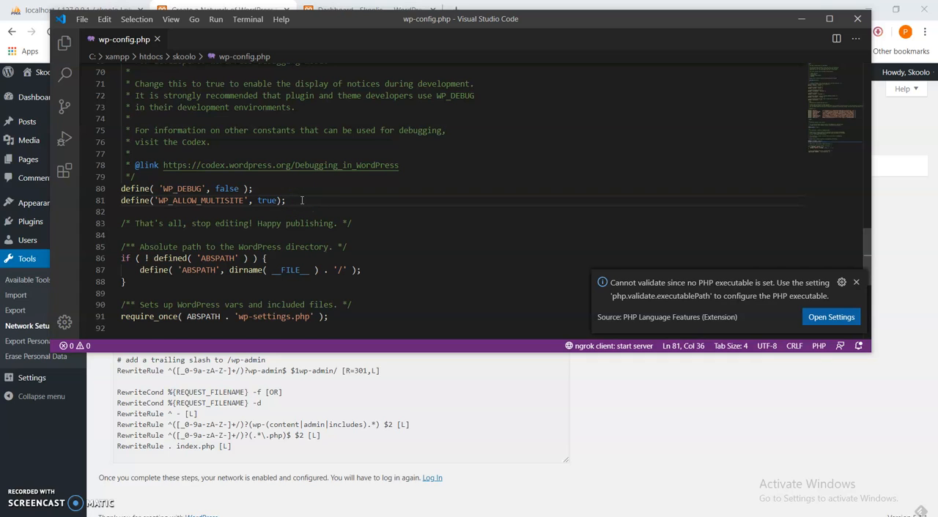
key(Return)
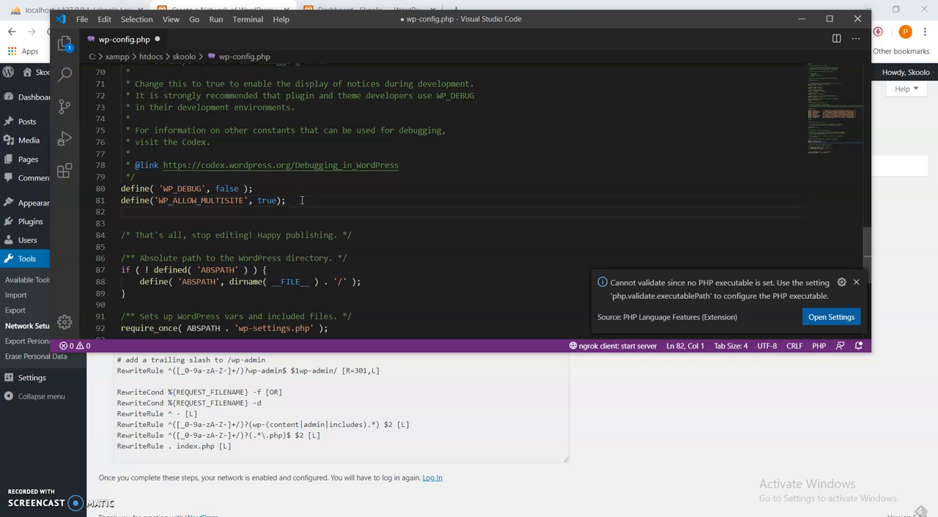
key(ctrl+v)
click(81, 19)
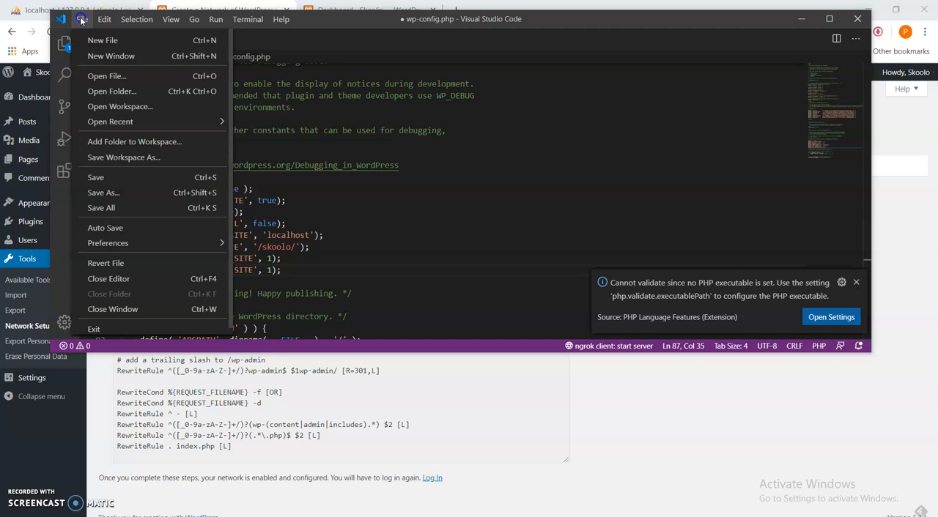
click(94, 180)
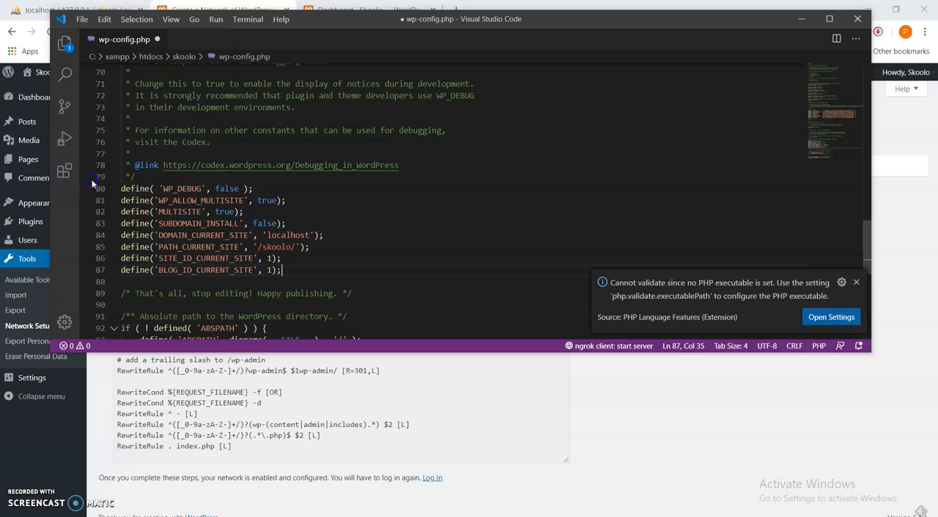
Copy the .htaccess rewrite rules from the network setup page and open the .htaccess file in the skoolo folder
click(596, 395)
drag(254, 447, 102, 331)
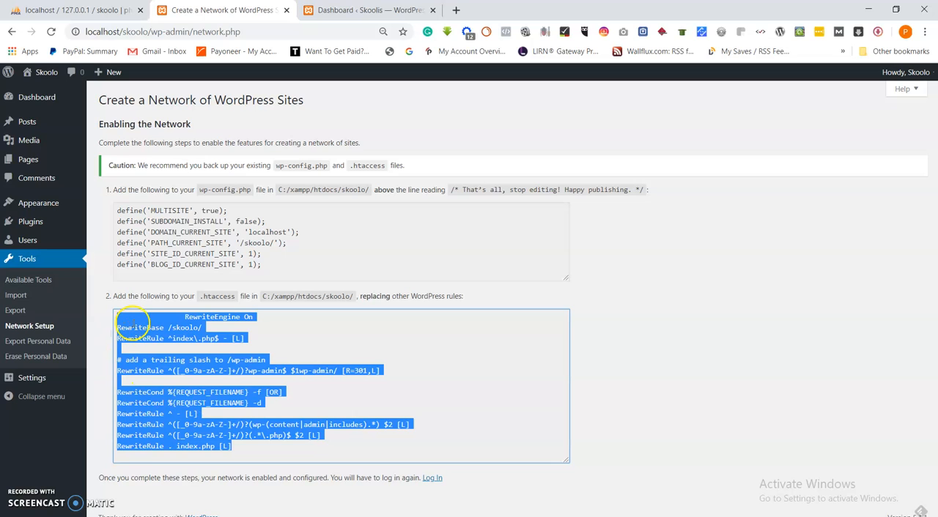
right_click(131, 319)
click(144, 330)
click(343, 513)
click(448, 475)
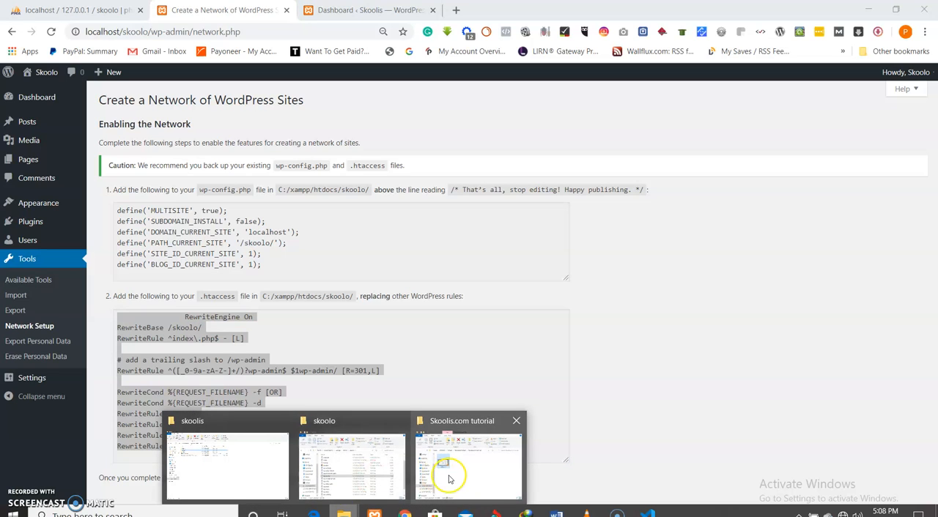
mouse_move(348, 480)
click(347, 479)
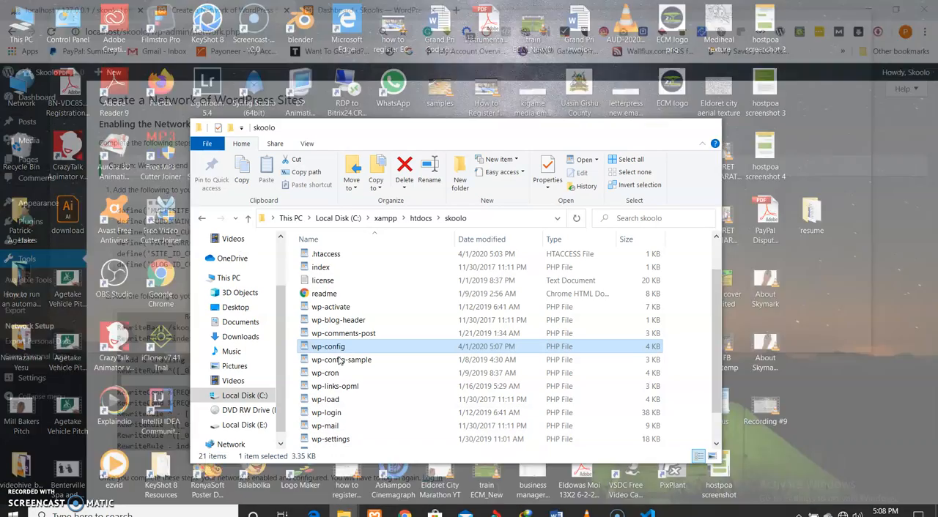
right_click(324, 254)
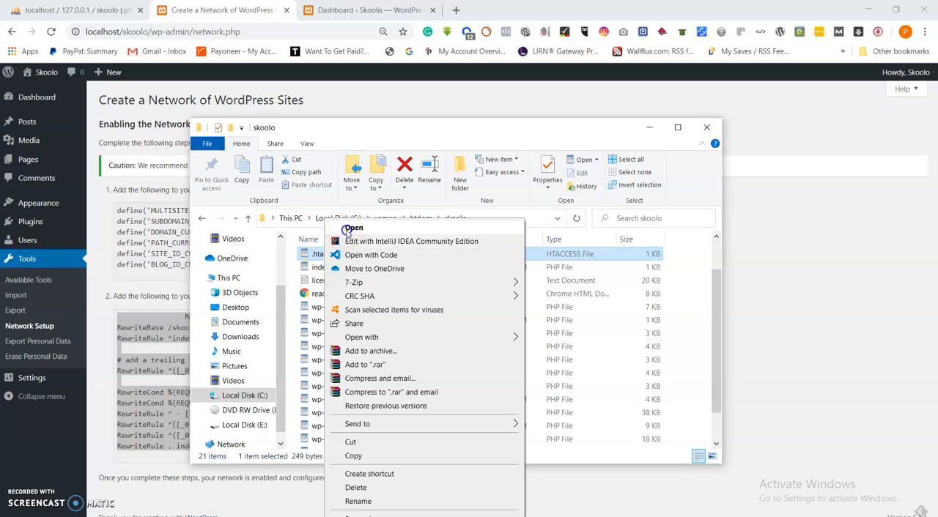
click(350, 229)
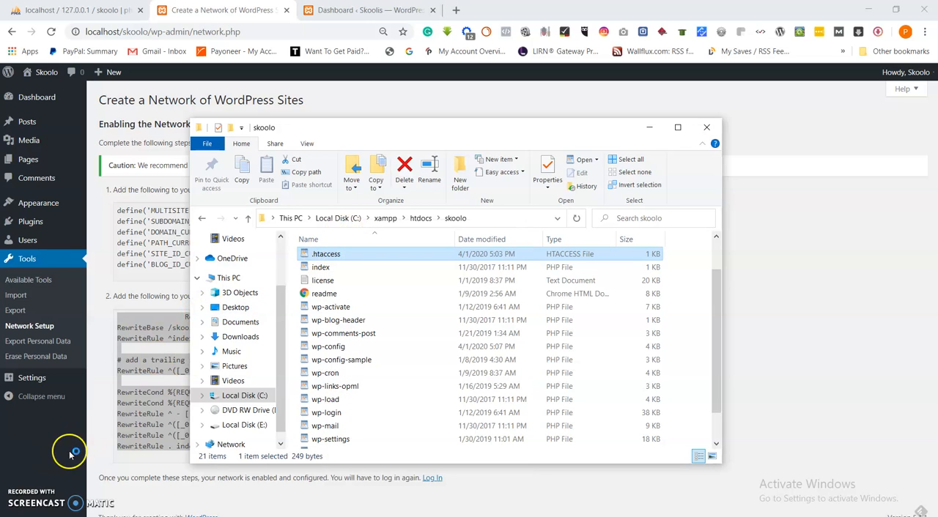
Replace the entire contents of .htaccess with the copied rewrite rules, save the file and return to the network setup page
key(ctrl+a)
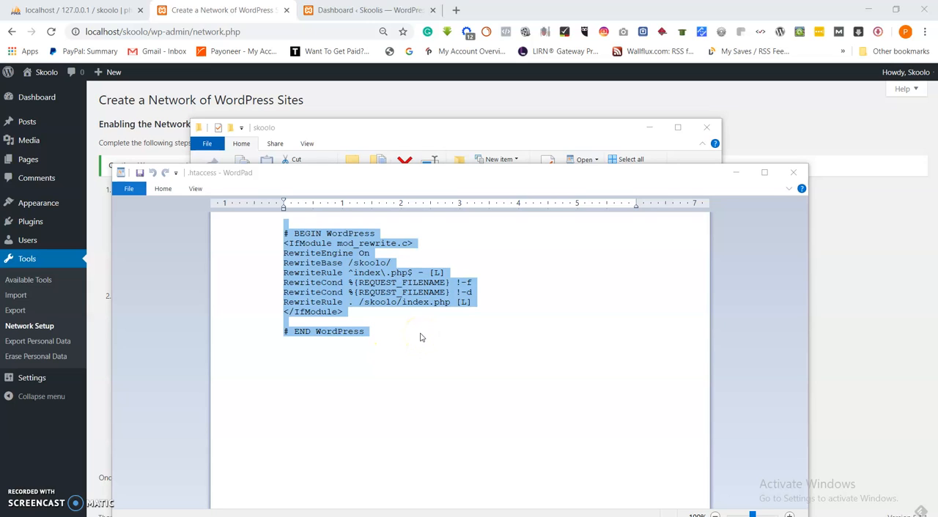
click(365, 312)
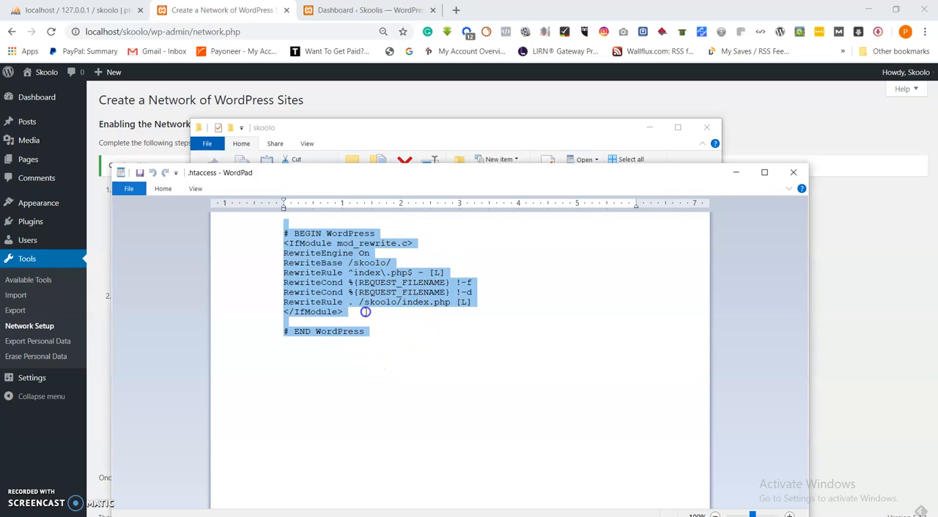
click(367, 309)
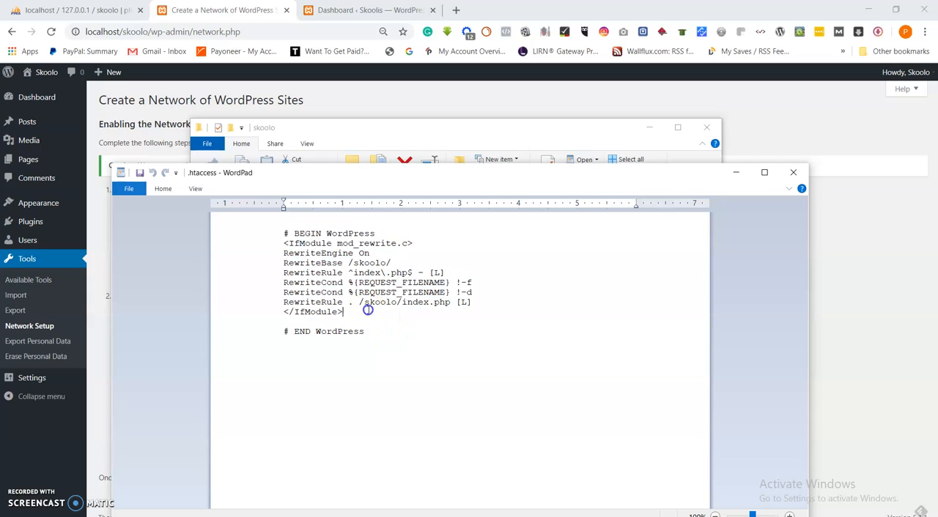
key(ctrl+a)
key(ctrl+v)
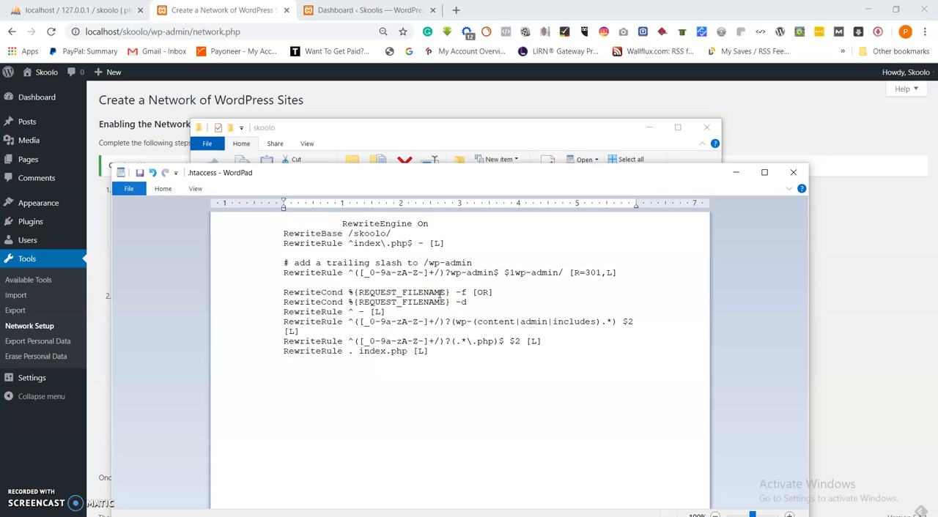
click(139, 173)
click(530, 110)
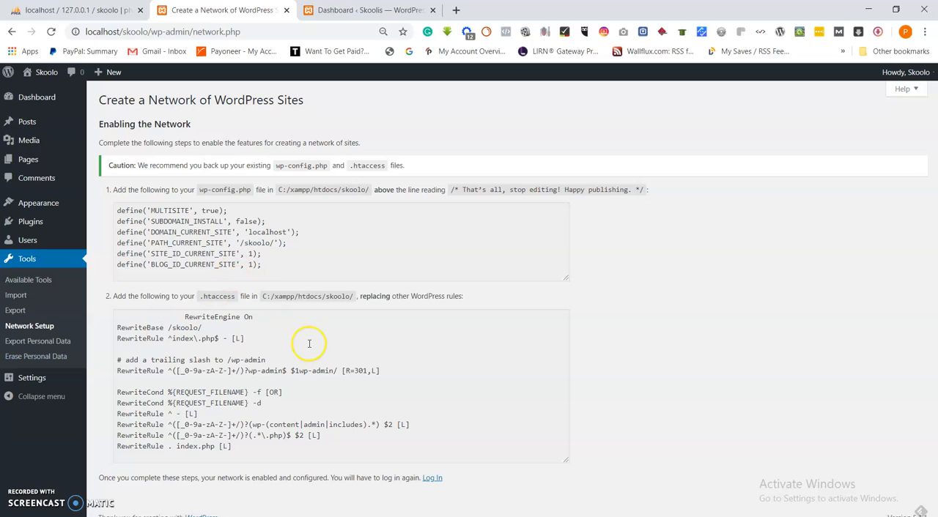
Reload the network setup page to bring up the WordPress login form
click(51, 33)
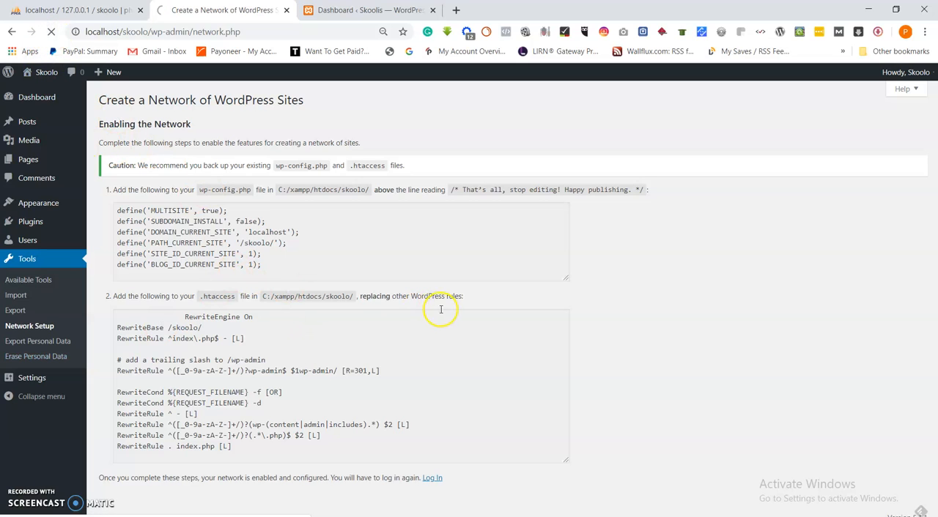
Try to log in to the Skoolo site with the username Skoolis and the account password
drag(431, 239, 376, 242)
text(Skoolis)
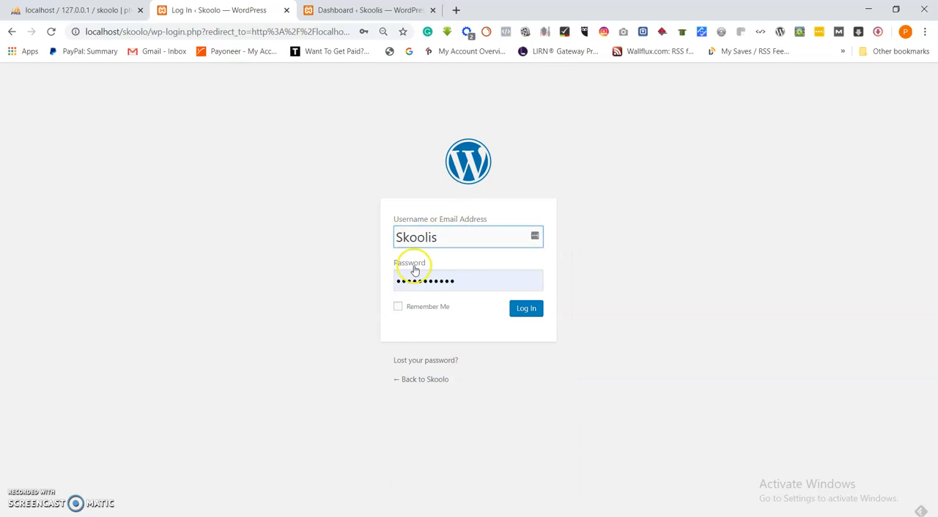
drag(484, 277, 315, 293)
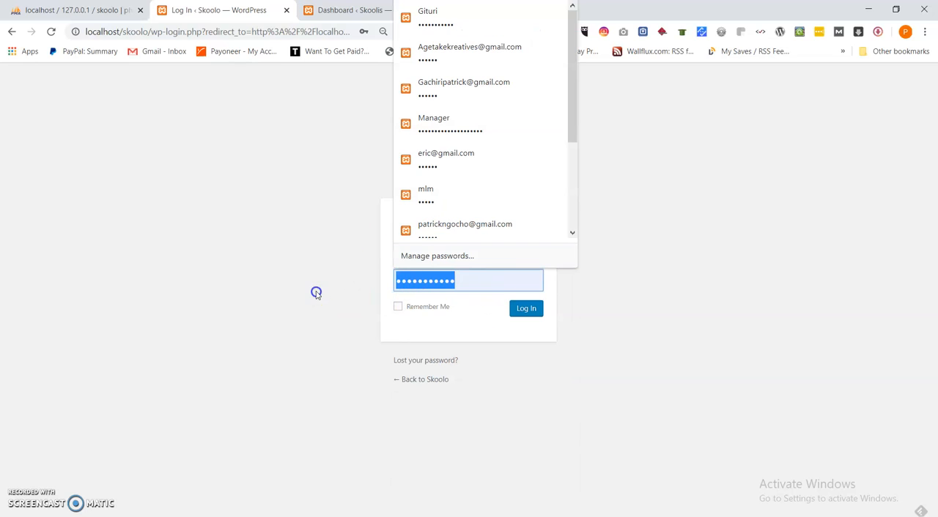
text(••)
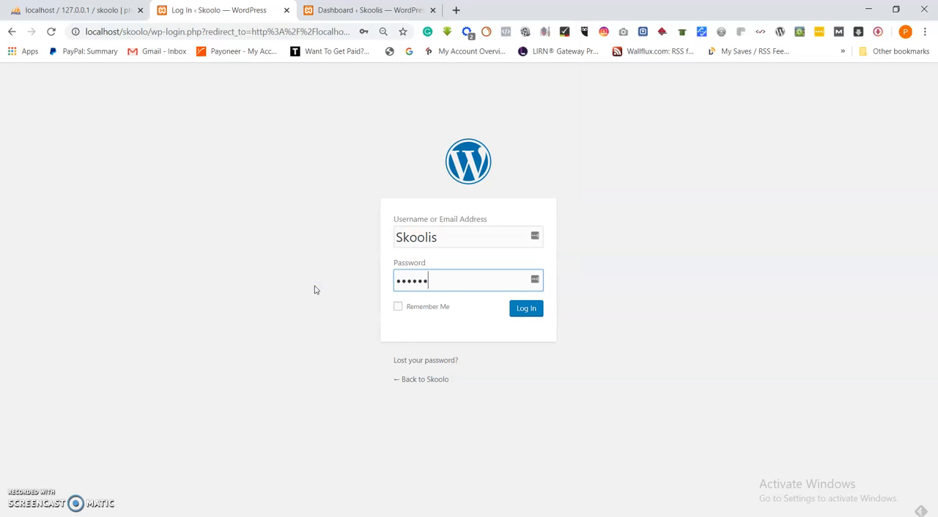
click(526, 308)
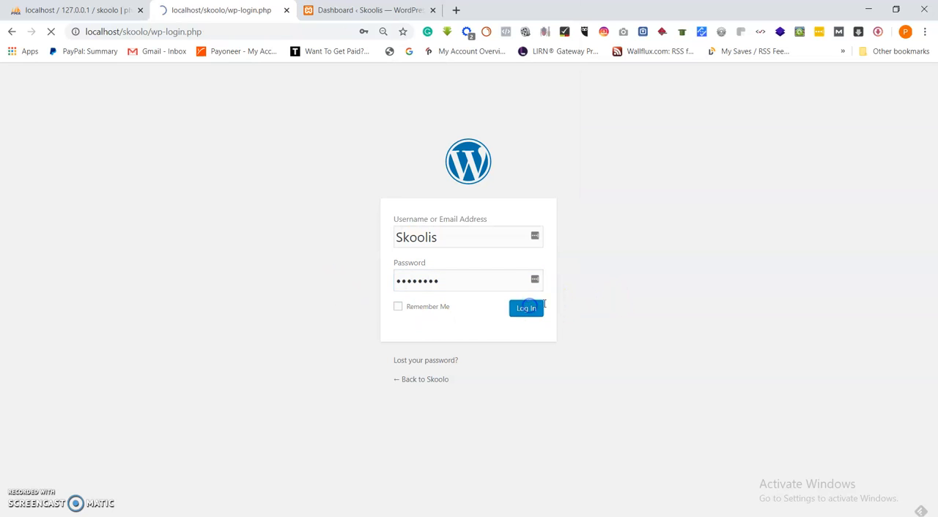
Log in with the username Skoolo and the account password, and dismiss the browser's offer to save the password
key(BackSpace)
key(BackSpace)
key(BackSpace)
key(BackSpace)
key(BackSpace)
key(BackSpace)
click(439, 272)
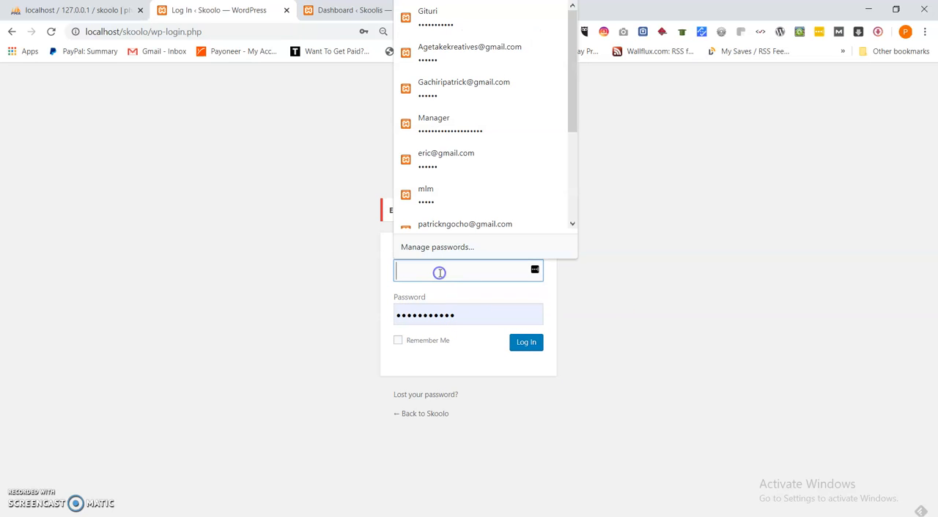
click(527, 344)
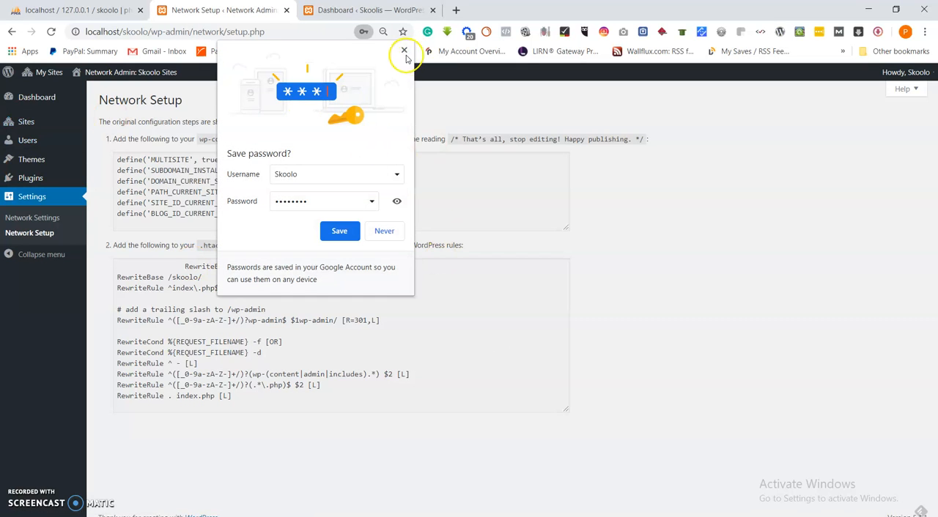
click(405, 51)
Examine the options under My Sites and Network Admin: Skoolo Sites, including those for the Skoolo site
mouse_move(53, 75)
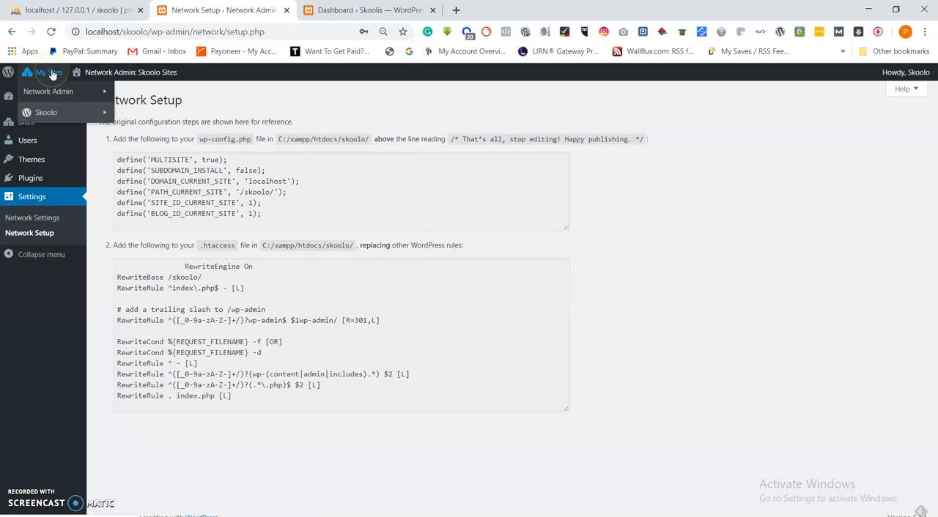
mouse_move(102, 77)
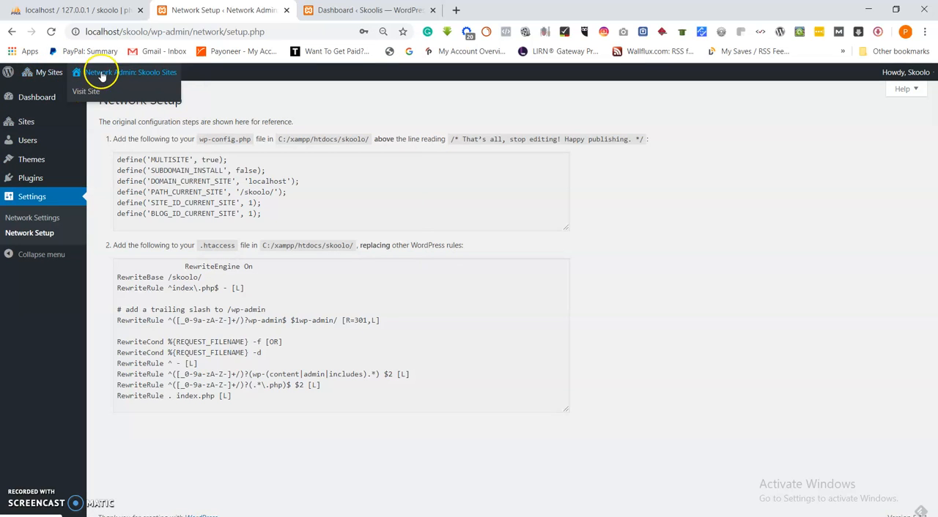
mouse_move(59, 120)
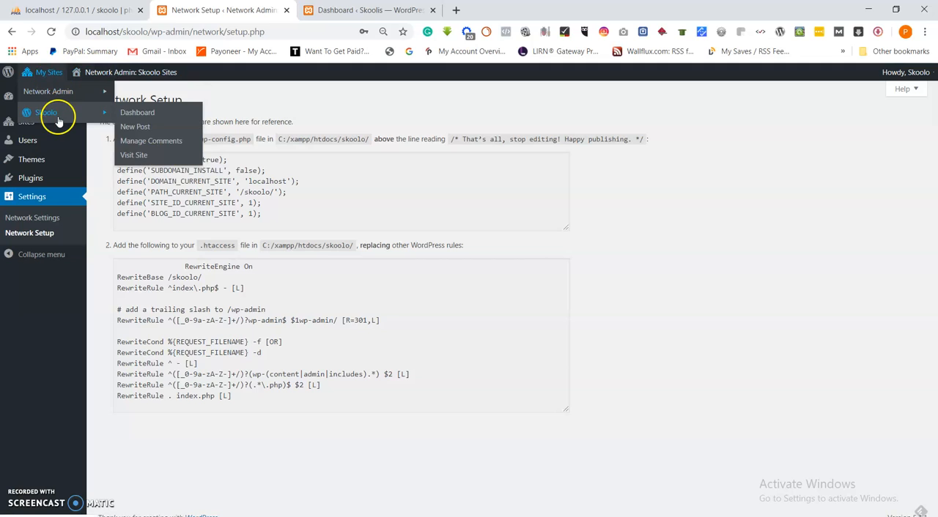